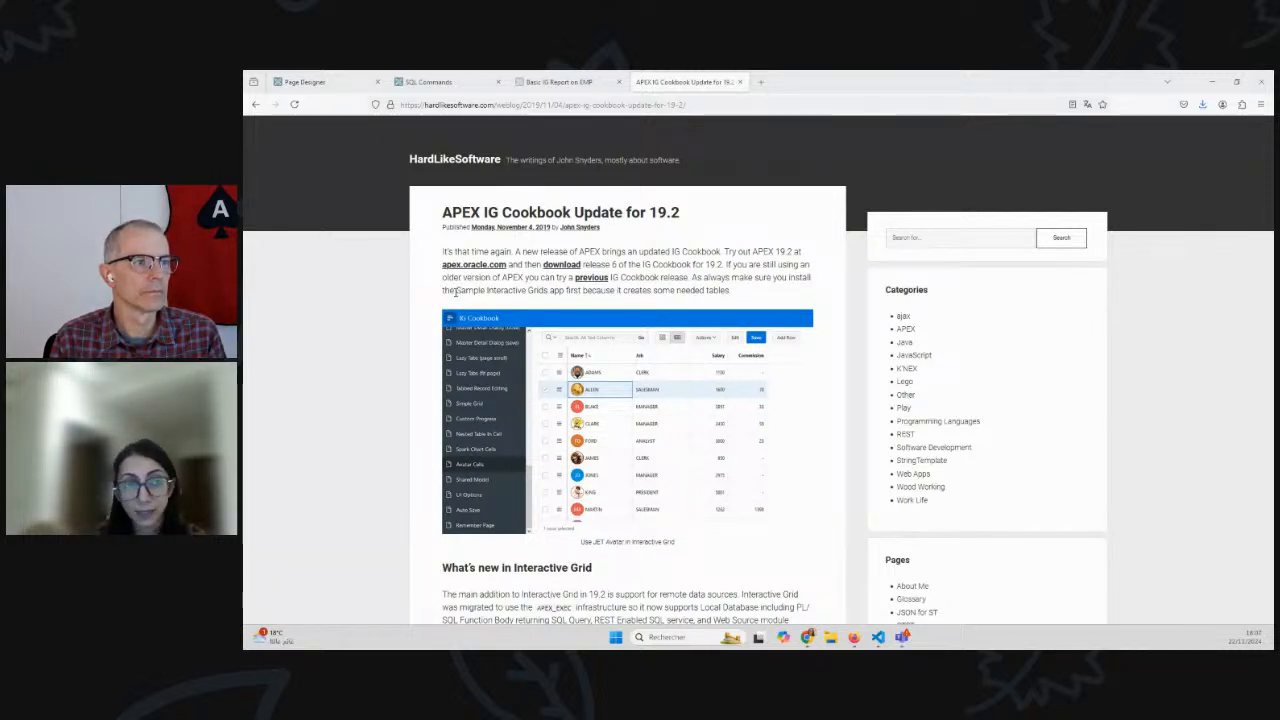
Step: Show the Basic IG Report on EMP notes, then move to the Spark Chart Cells example
{"action": "left_click", "coordinate": [560, 82]}
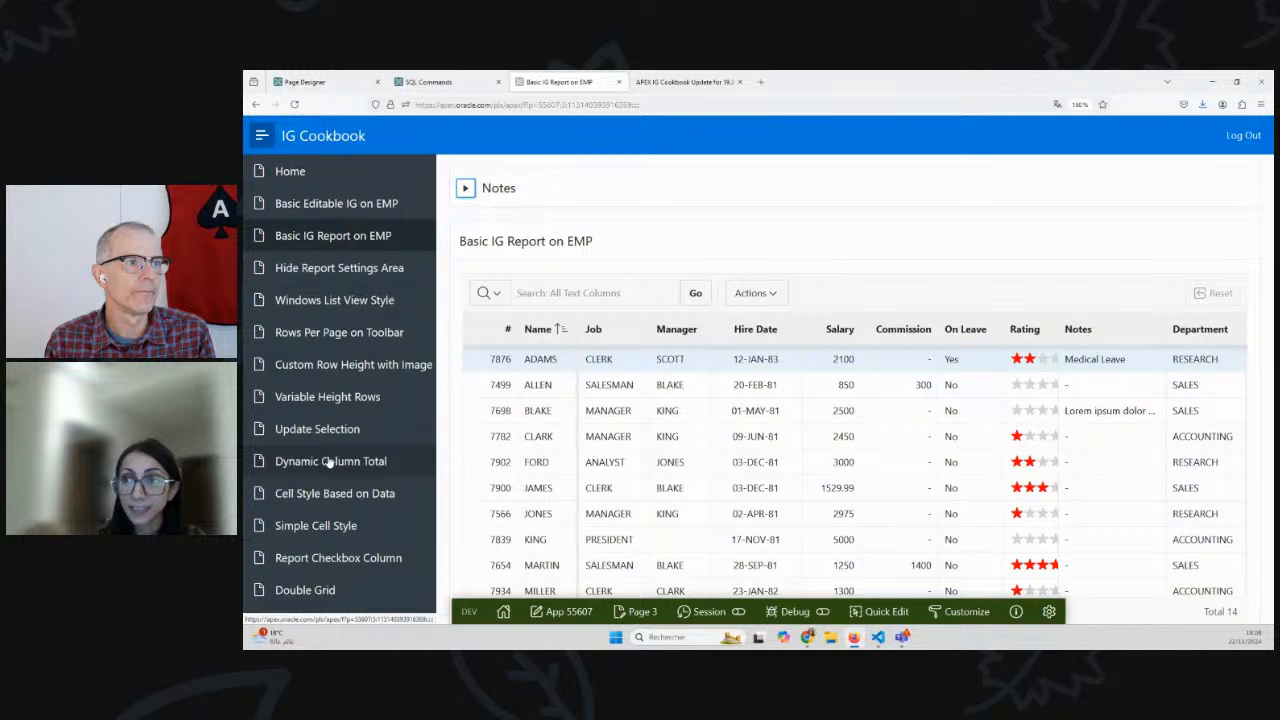
{"action": "left_click", "coordinate": [465, 188]}
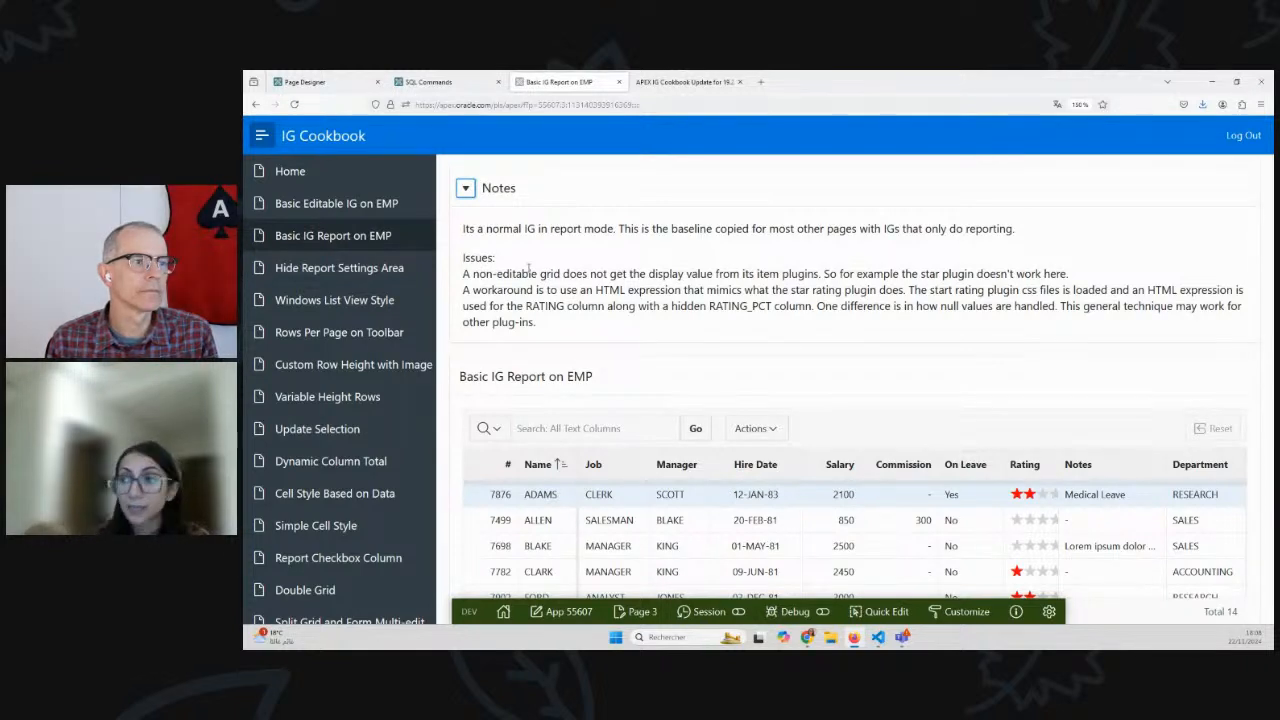
{"action": "scroll", "coordinate": [357, 469], "scroll_direction": "down", "scroll_amount": 3}
{"action": "scroll", "coordinate": [357, 469], "scroll_direction": "down", "scroll_amount": 5}
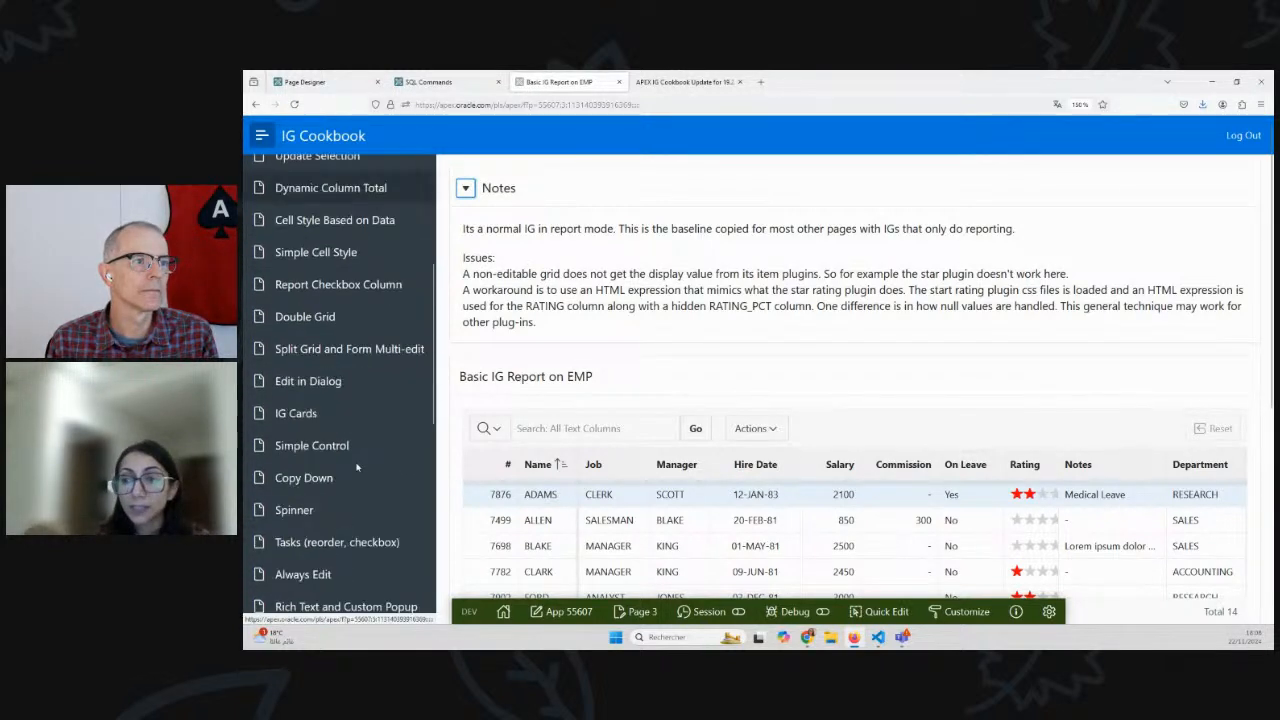
{"action": "scroll", "coordinate": [357, 469], "scroll_direction": "down", "scroll_amount": 5}
{"action": "scroll", "coordinate": [357, 469], "scroll_direction": "down", "scroll_amount": 4}
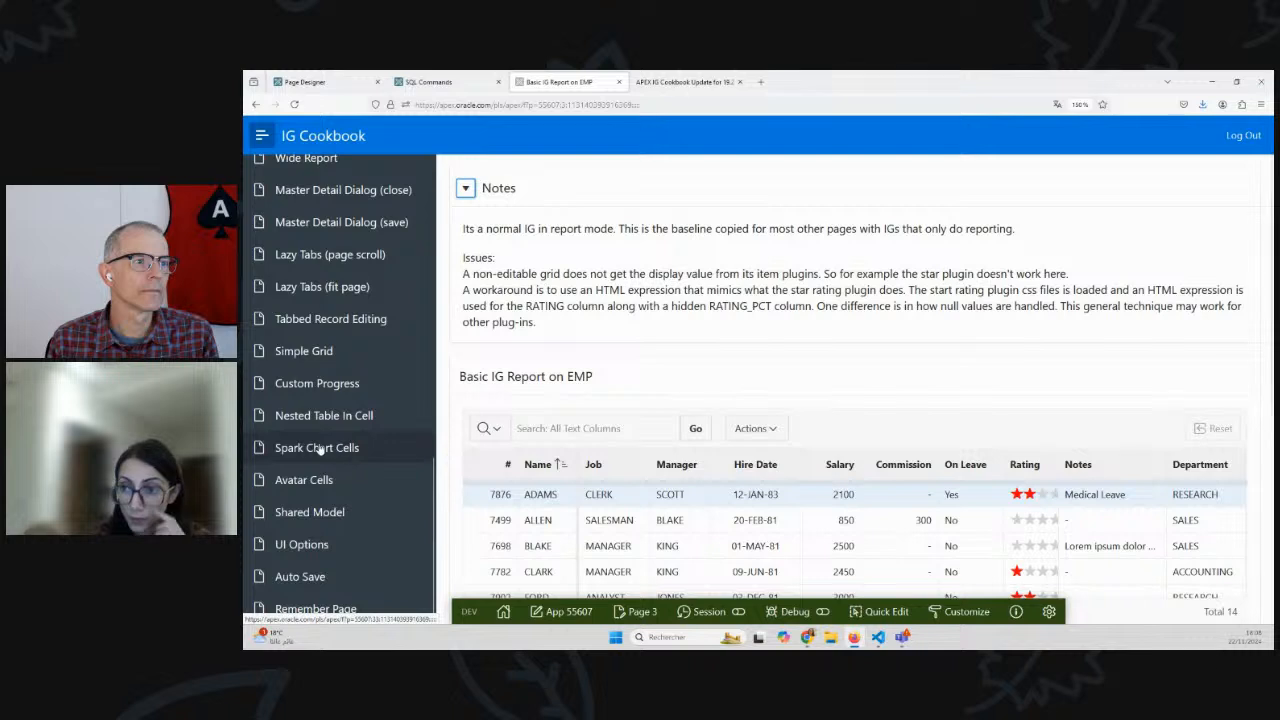
{"action": "left_click", "coordinate": [340, 452]}
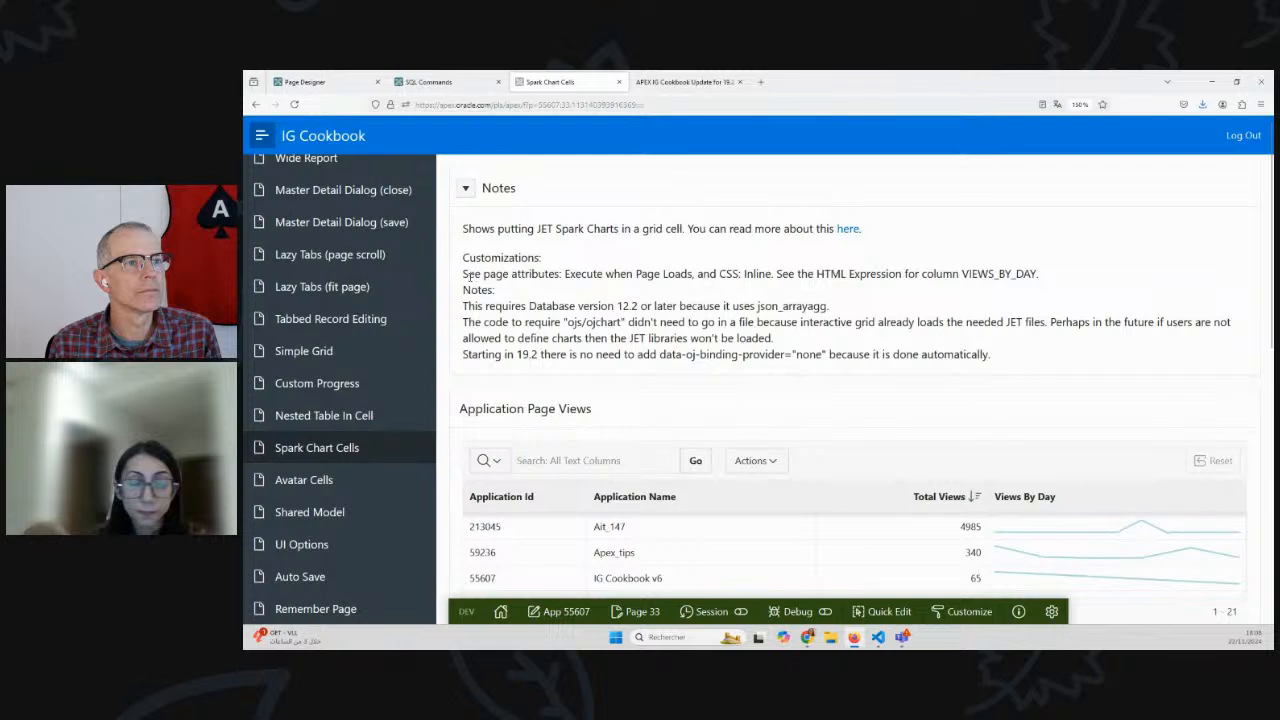
Step: Highlight the notes' mentions of Execute, CSS: Inline and the VIEWS_BY_DAY column
{"action": "left_click_drag", "start_coordinate": [463, 273], "coordinate": [560, 273]}
{"action": "double_click", "coordinate": [584, 273]}
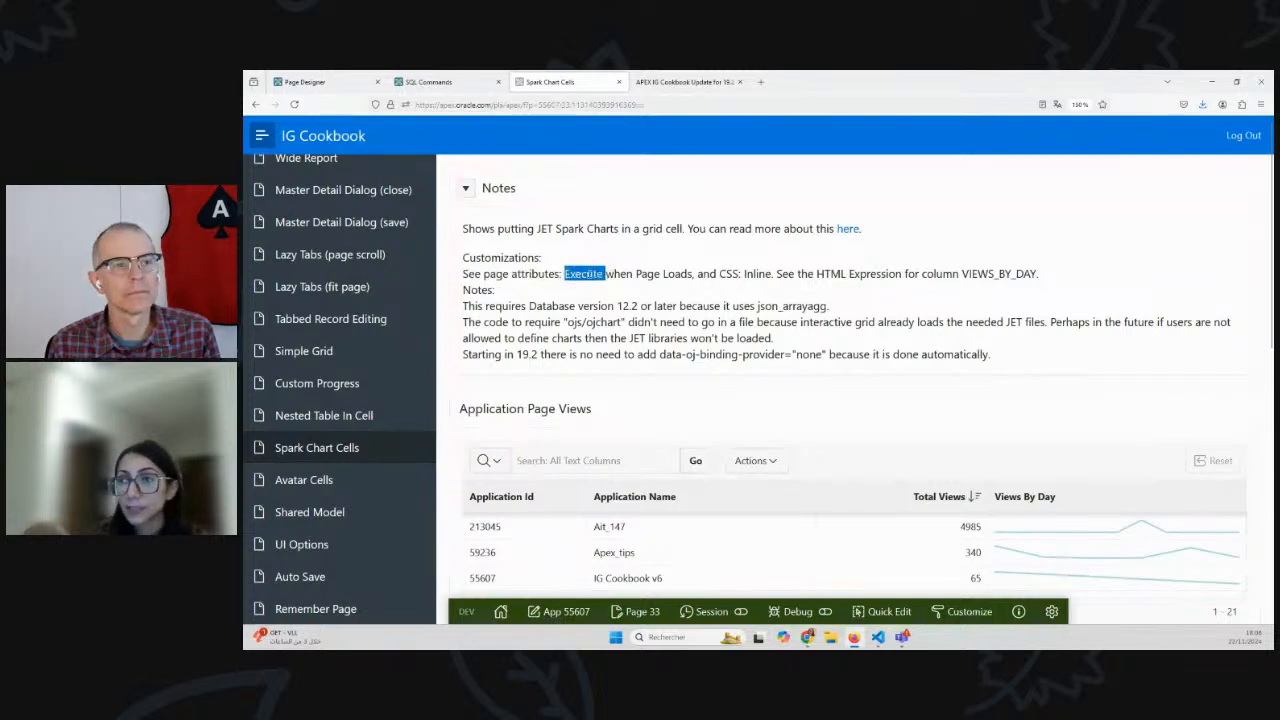
{"action": "left_click_drag", "start_coordinate": [720, 273], "coordinate": [917, 273]}
{"action": "double_click", "coordinate": [998, 273]}
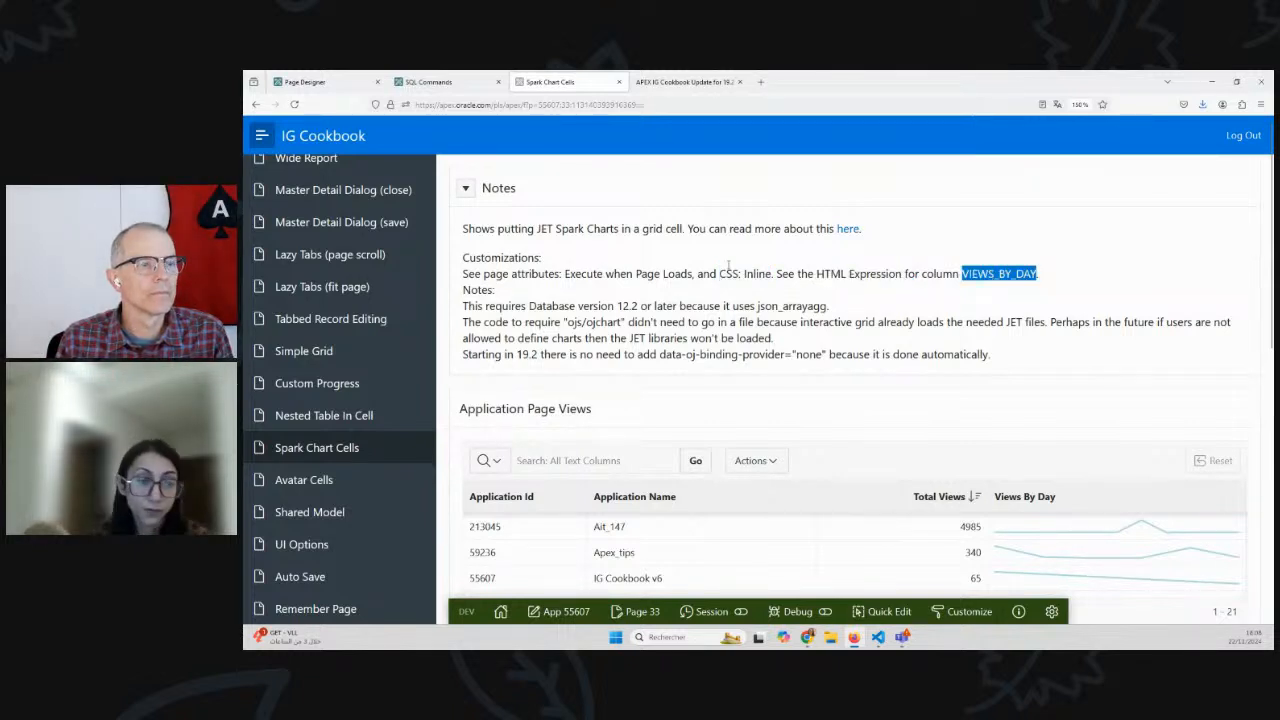
Step: Review page 33's Execute when Page Loads script and inline .cell-spark CSS, leaving both unchanged
{"action": "left_click", "coordinate": [320, 82]}
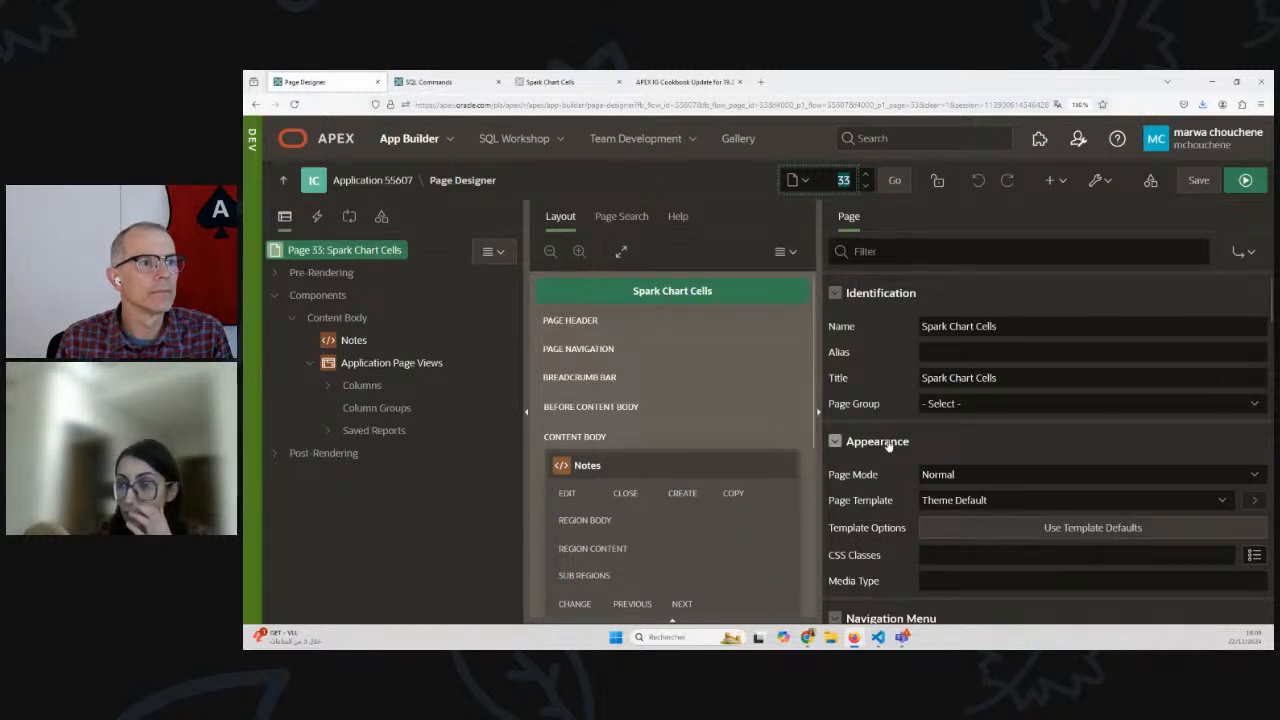
{"action": "scroll", "coordinate": [889, 443], "scroll_direction": "down", "scroll_amount": 5}
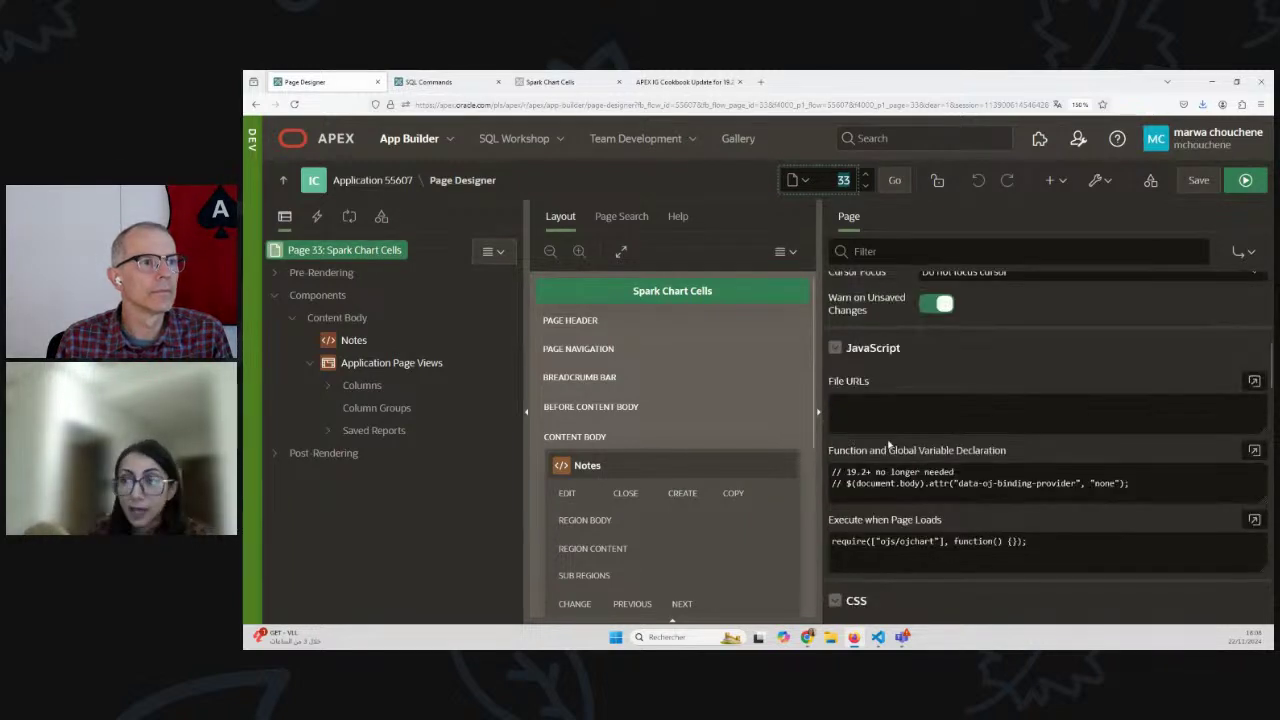
{"action": "left_click", "coordinate": [1254, 519]}
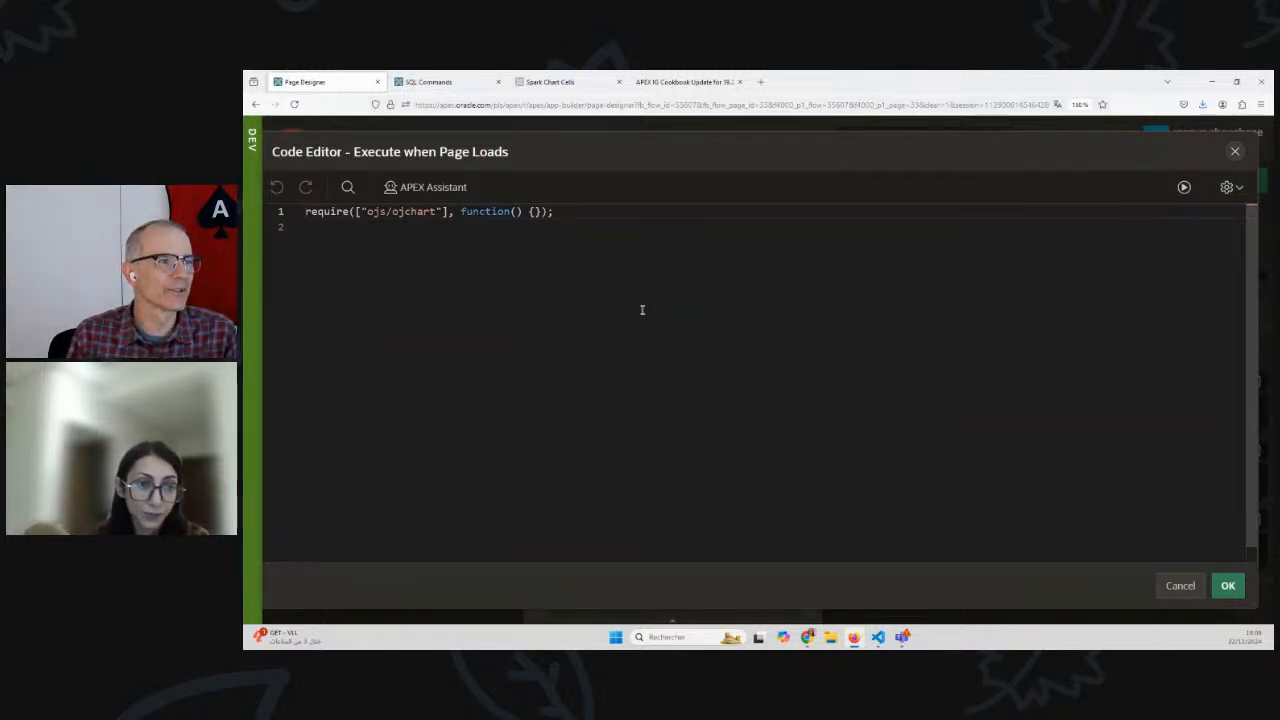
{"action": "left_click", "coordinate": [1180, 585]}
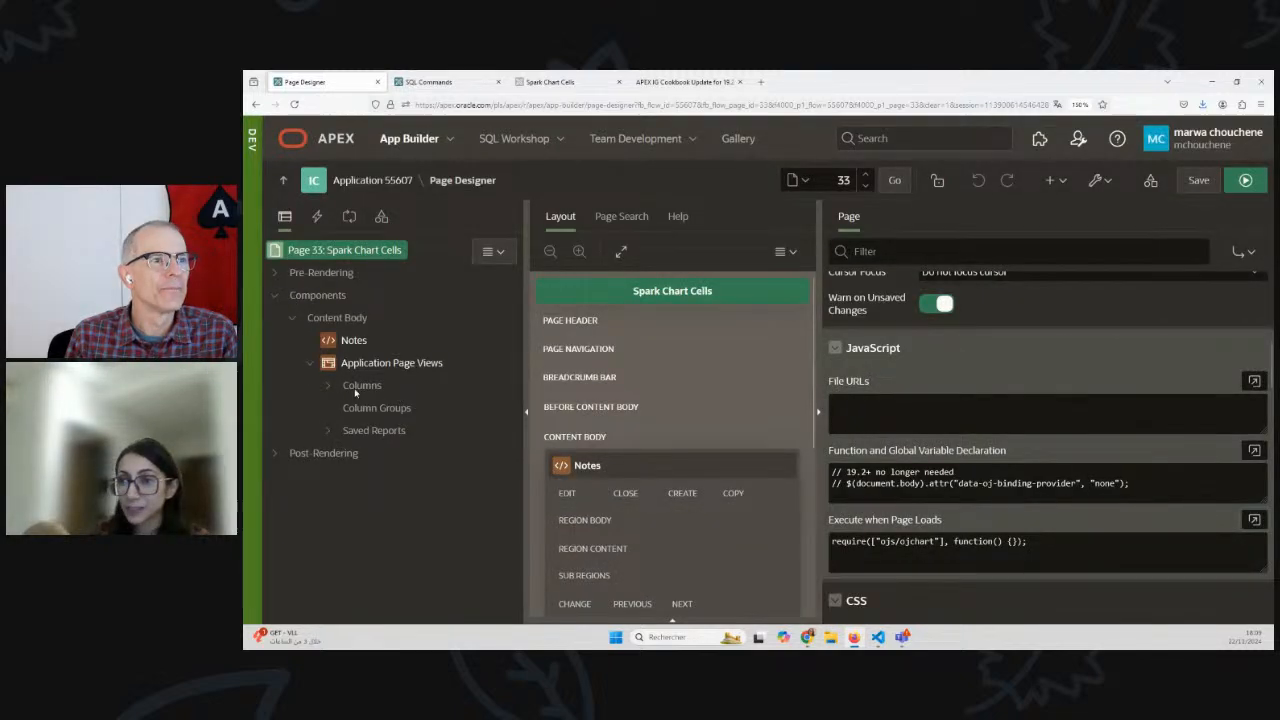
{"action": "scroll", "coordinate": [1116, 488], "scroll_direction": "down", "scroll_amount": 5}
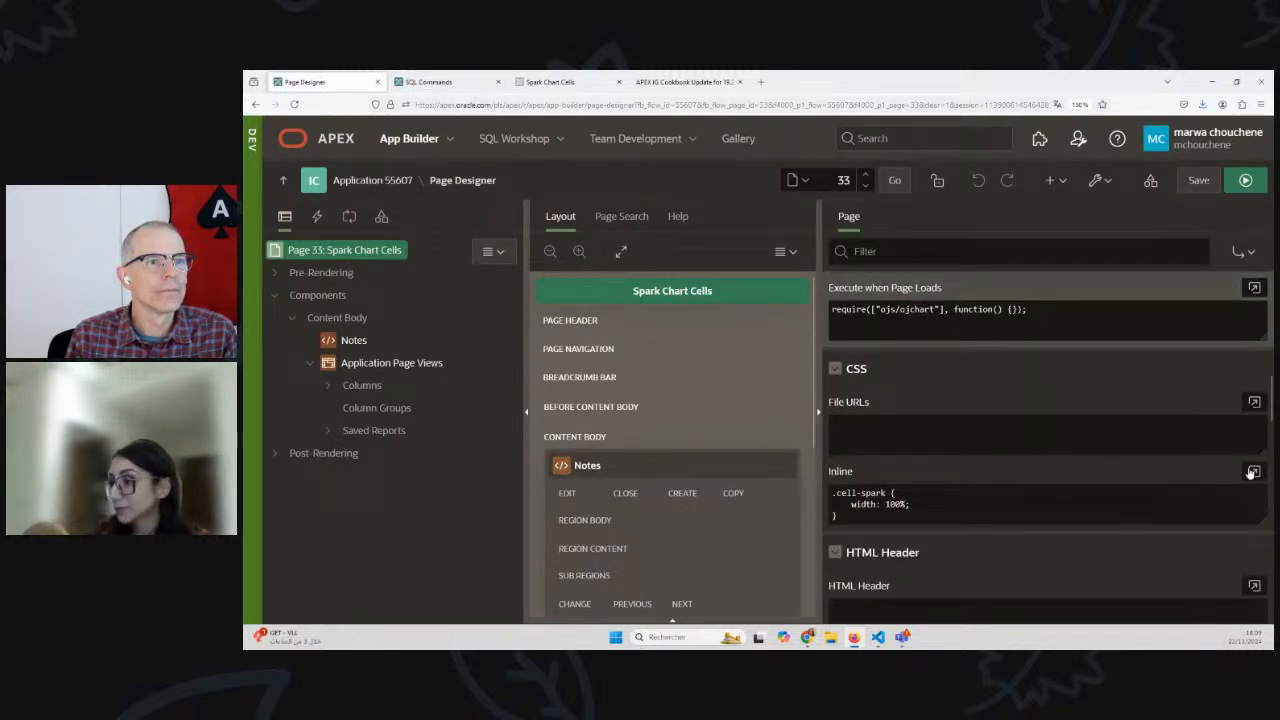
{"action": "left_click", "coordinate": [1253, 472]}
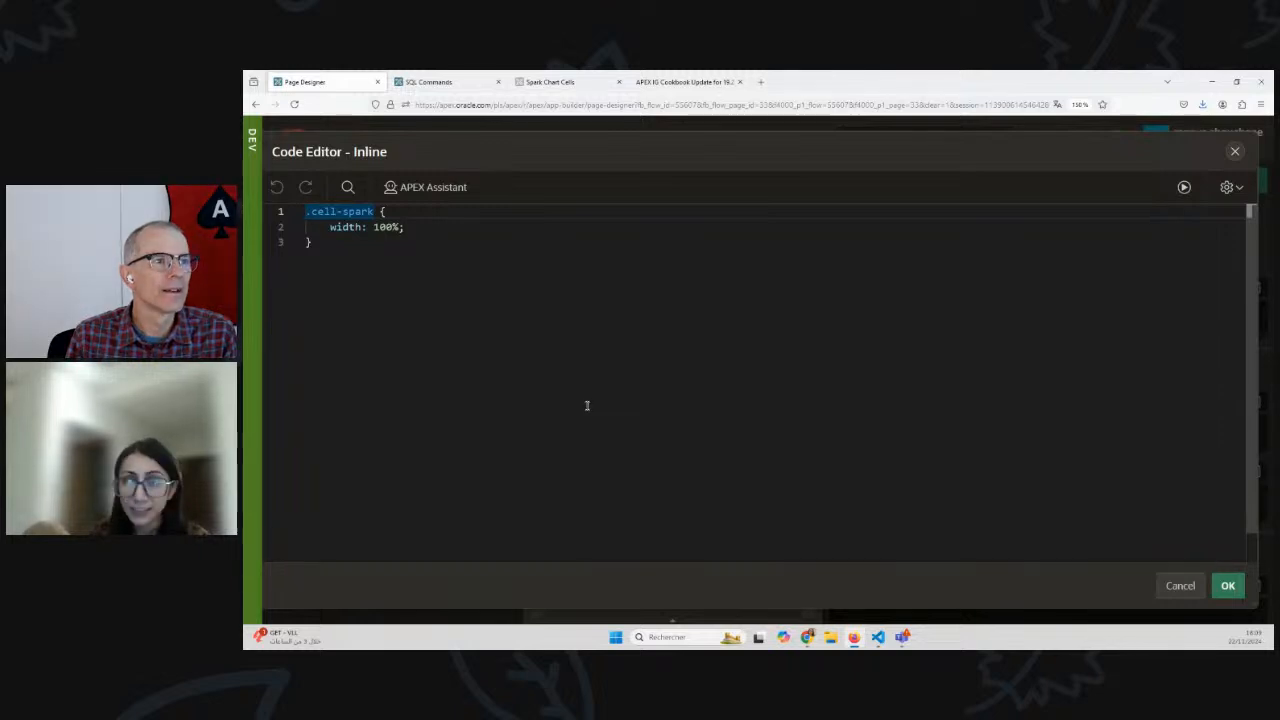
{"action": "left_click", "coordinate": [1180, 585]}
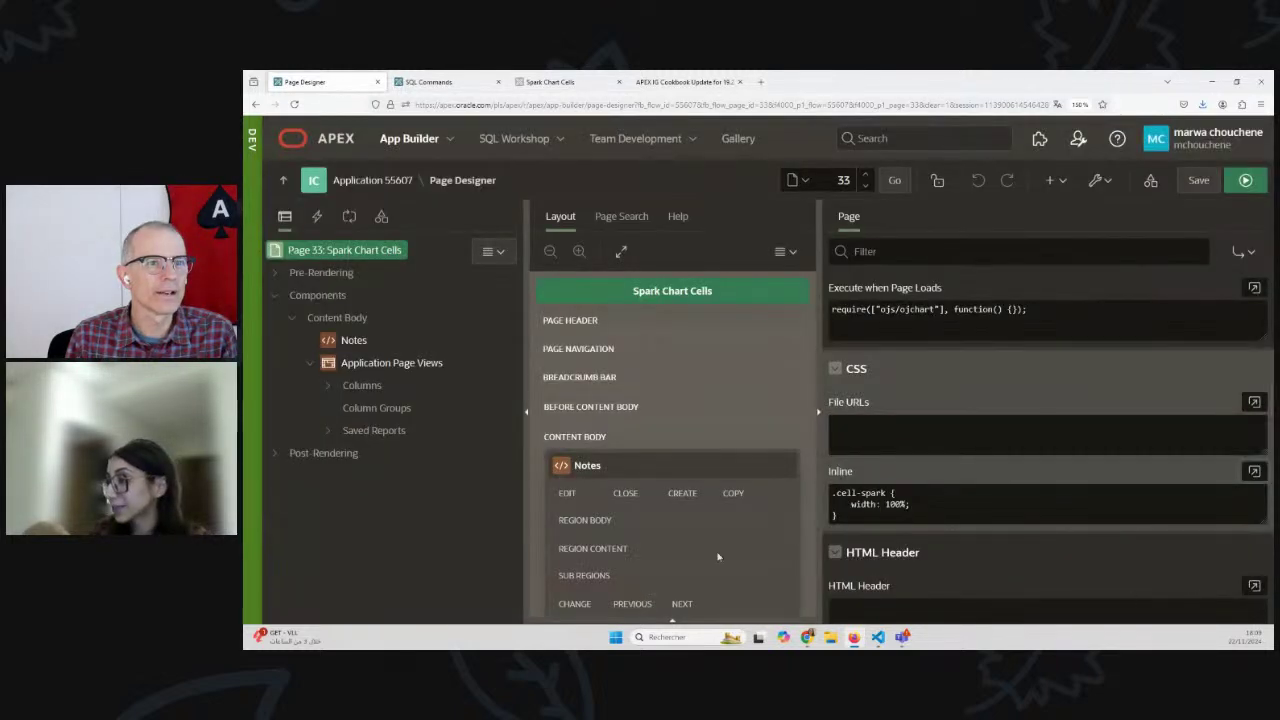
Step: Inspect the VIEWS_BY_DAY column's oj-spark-chart HTML expression and its &VIEWS_BY_DAY. substitution, unchanged
{"action": "left_click", "coordinate": [391, 363]}
{"action": "left_click", "coordinate": [328, 385]}
{"action": "left_click", "coordinate": [410, 475]}
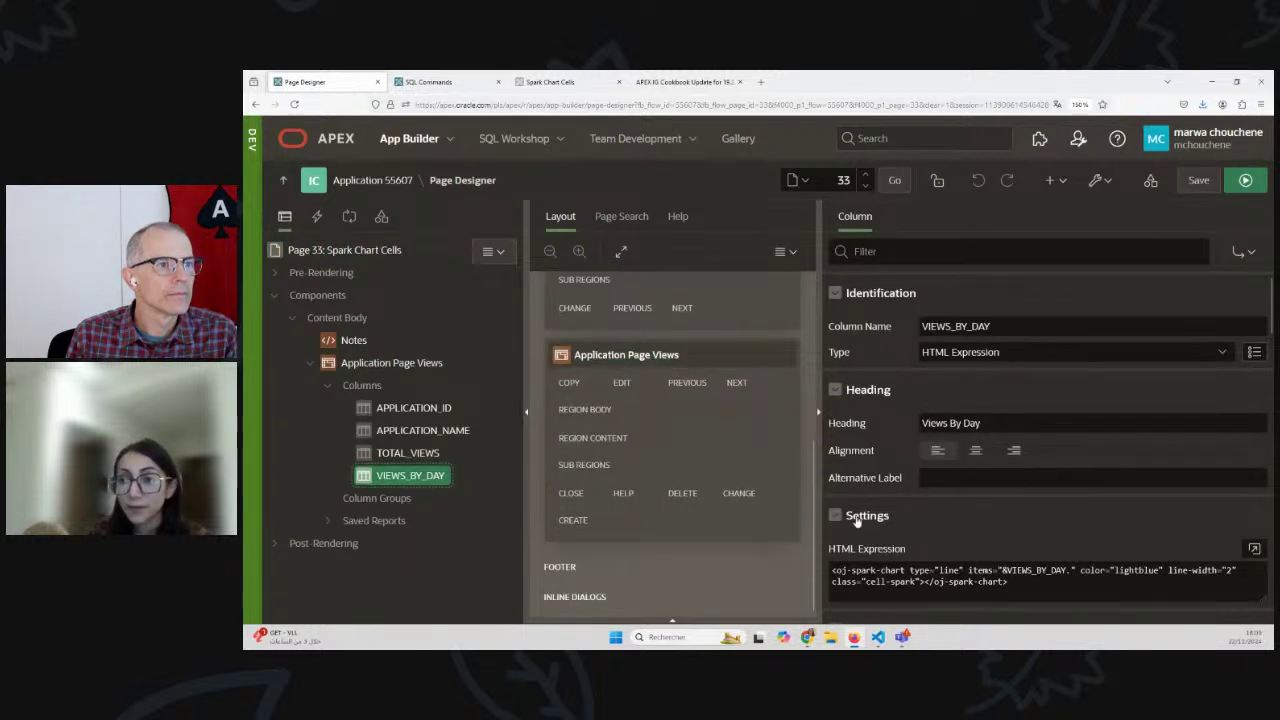
{"action": "scroll", "coordinate": [1077, 406], "scroll_direction": "down", "scroll_amount": 3}
{"action": "scroll", "coordinate": [1000, 380], "scroll_direction": "down", "scroll_amount": 2}
{"action": "scroll", "coordinate": [955, 324], "scroll_direction": "up", "scroll_amount": 3}
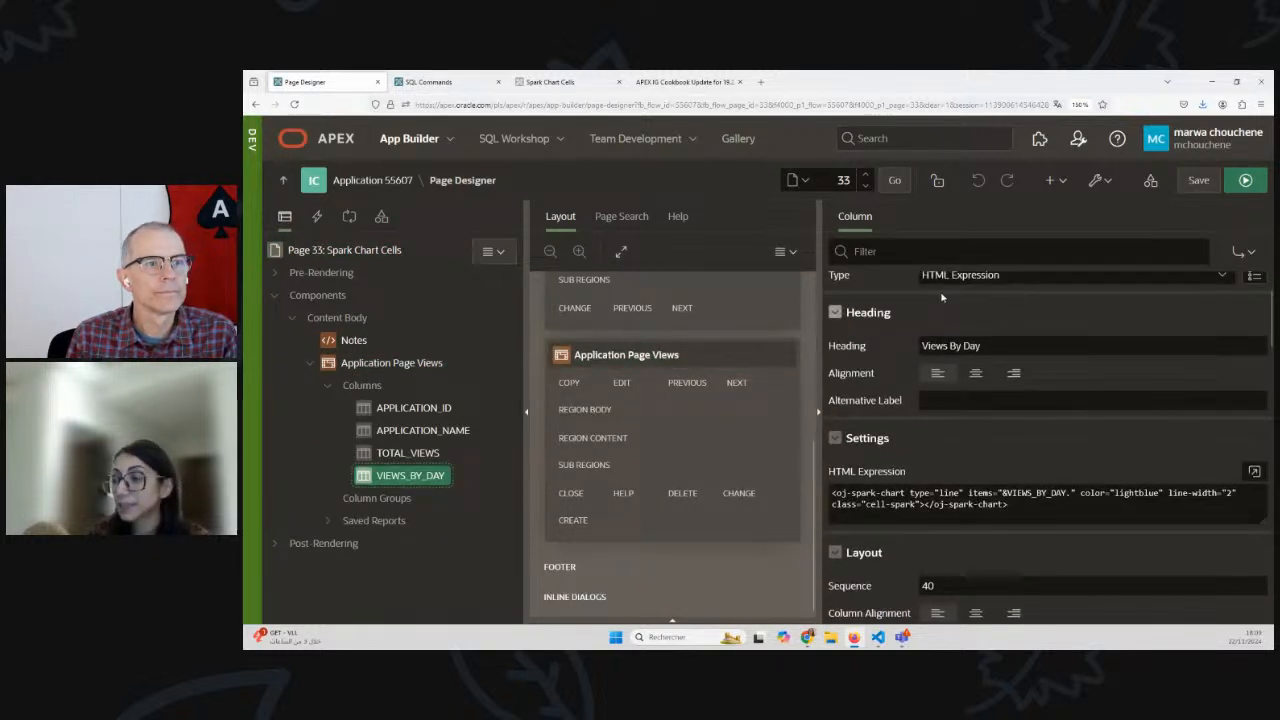
{"action": "scroll", "coordinate": [955, 324], "scroll_direction": "down", "scroll_amount": 2}
{"action": "scroll", "coordinate": [955, 324], "scroll_direction": "up", "scroll_amount": 3}
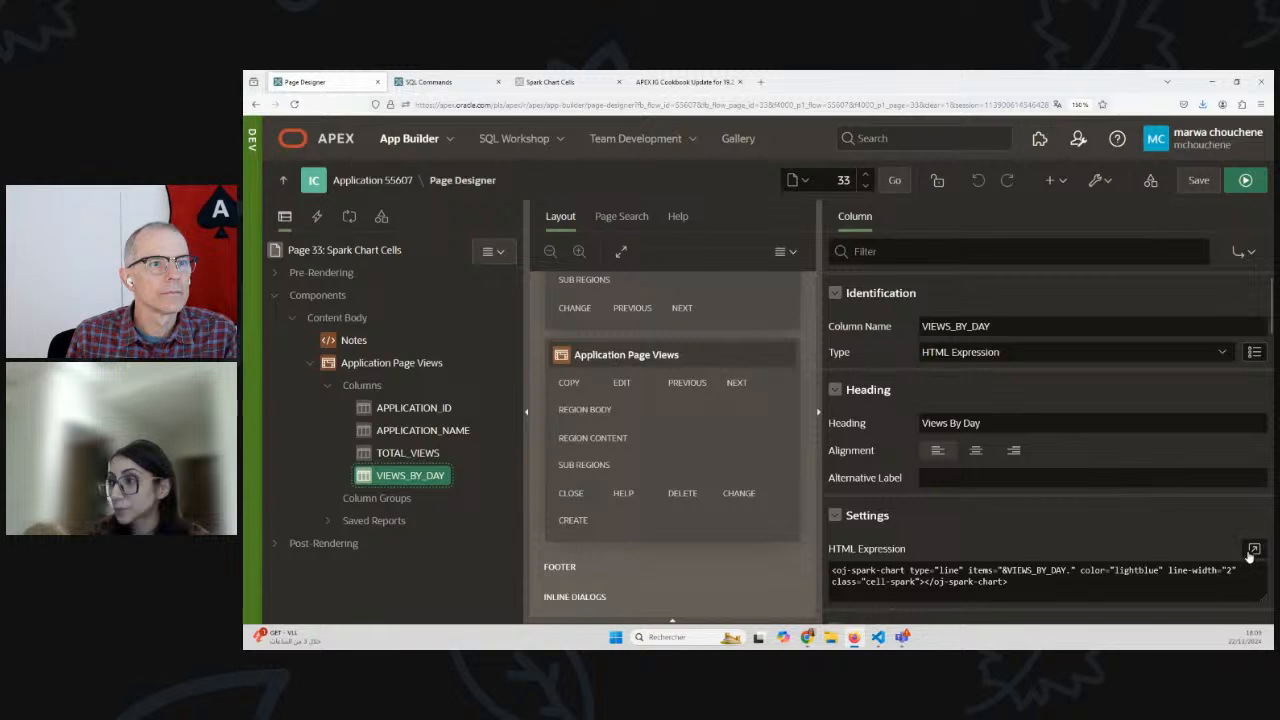
{"action": "left_click", "coordinate": [1254, 548]}
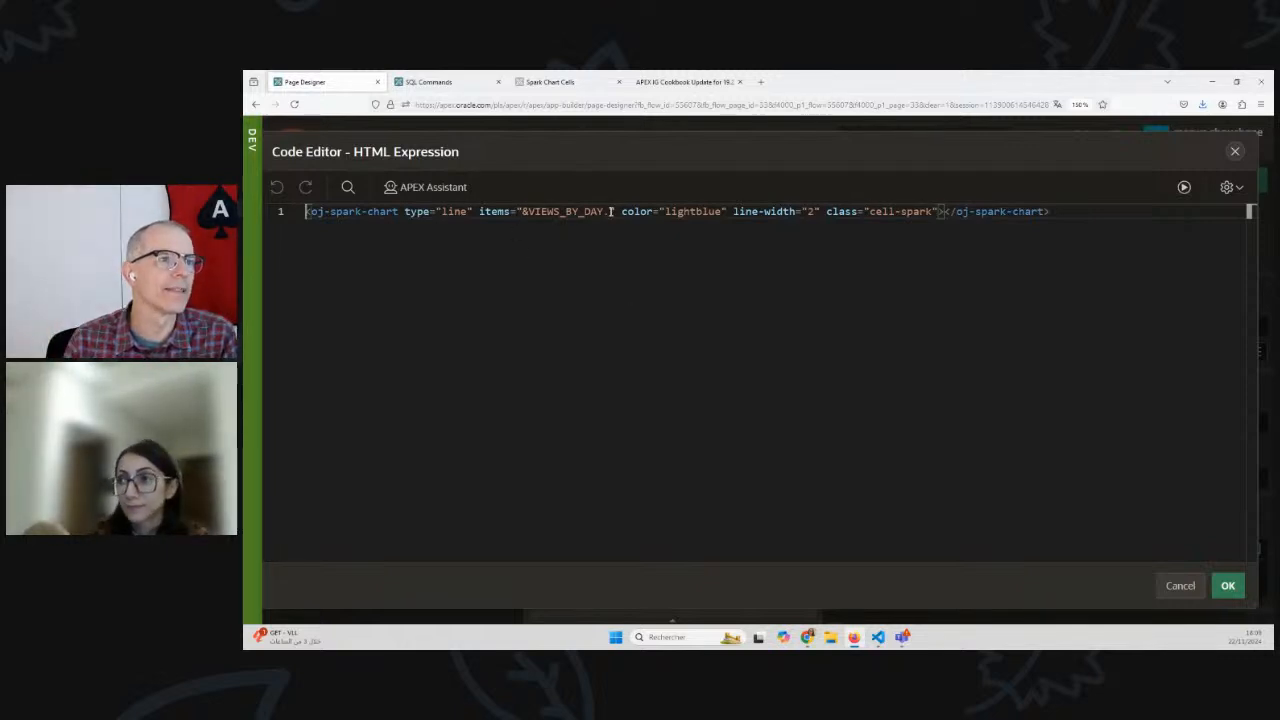
{"action": "left_click_drag", "start_coordinate": [610, 211], "coordinate": [522, 211]}
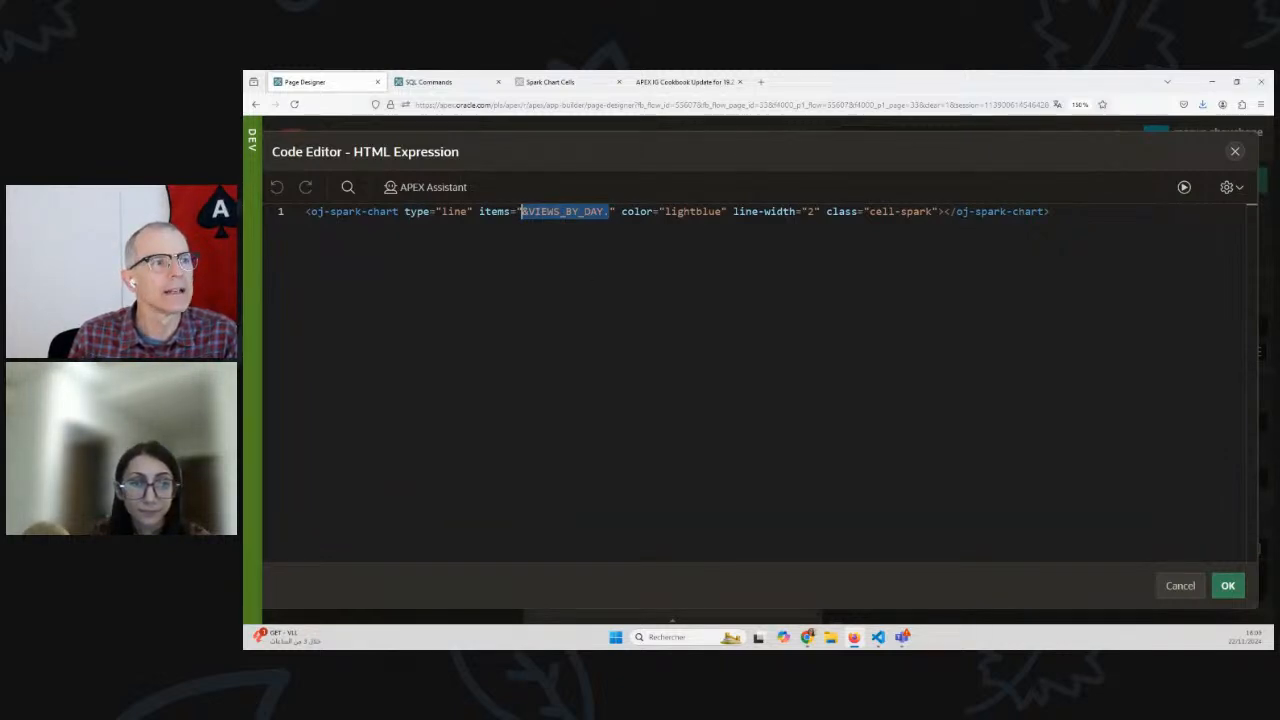
{"action": "left_click", "coordinate": [1180, 585]}
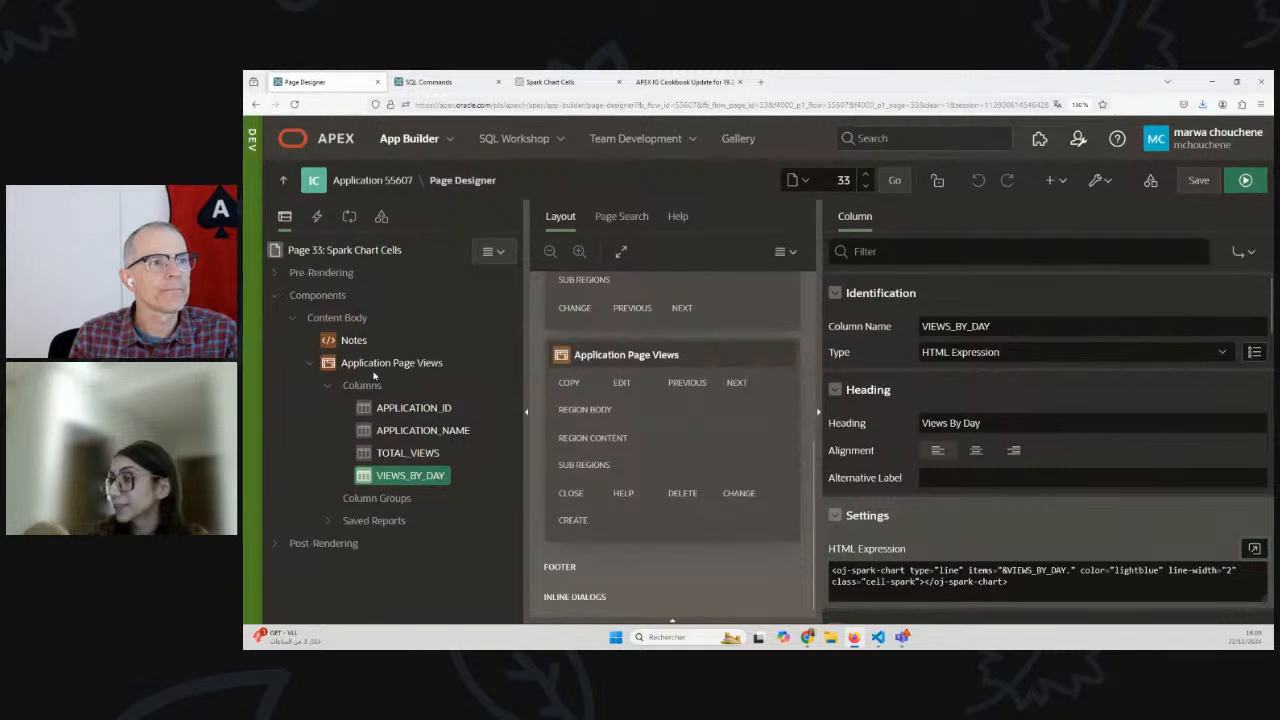
{"action": "left_click", "coordinate": [391, 362]}
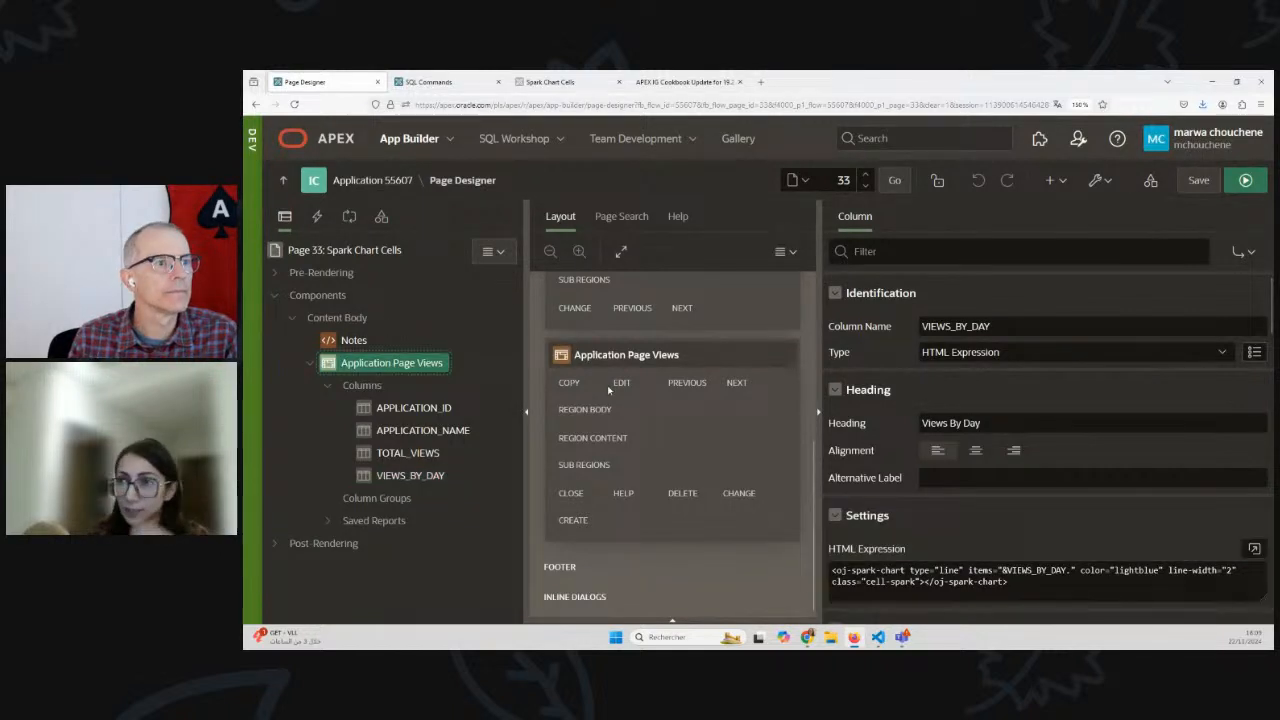
Step: View the region's SQL query and its SQL Commands results listing views and VIEWS_BY_DAY arrays
{"action": "left_click", "coordinate": [1254, 500]}
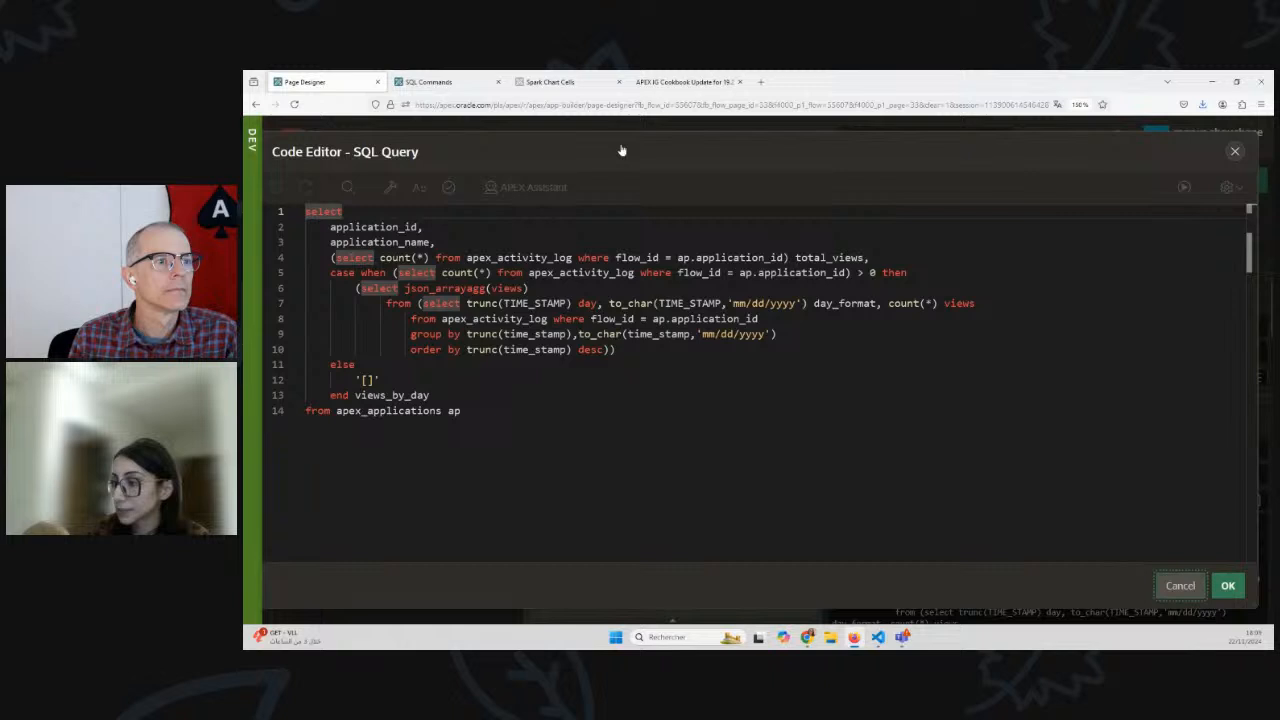
{"action": "key", "text": "ctrl+Tab"}
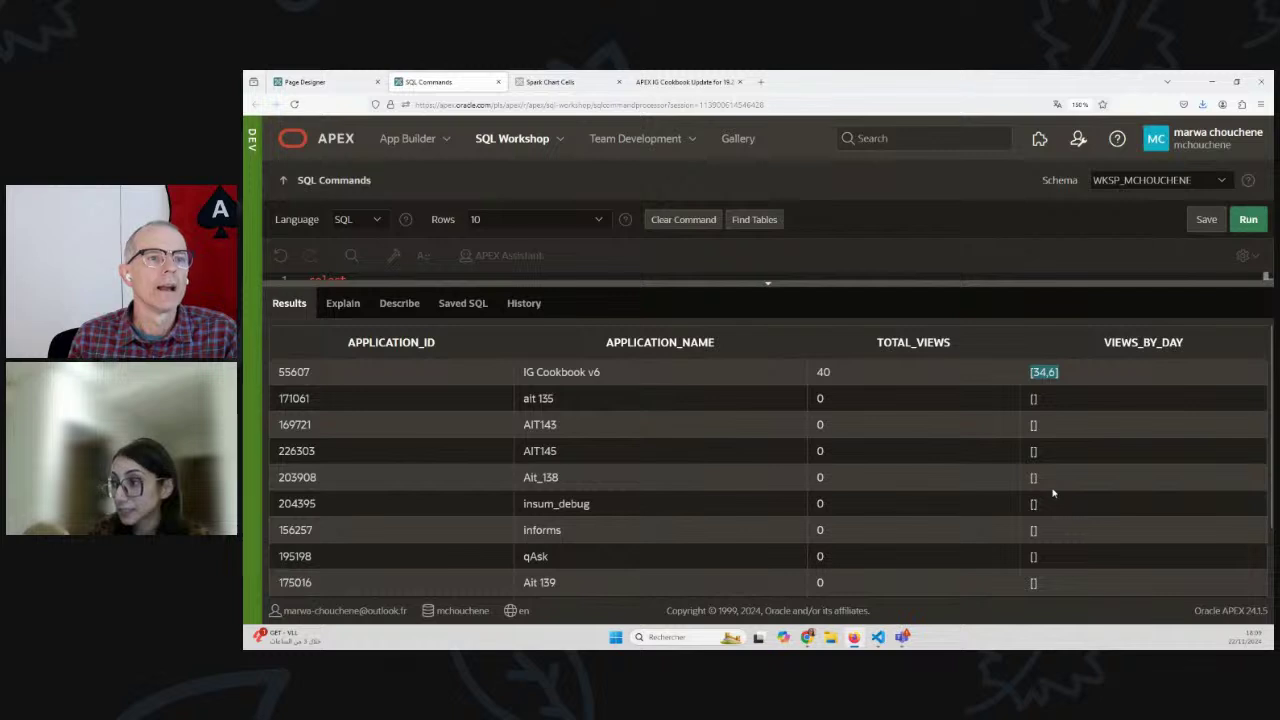
{"action": "scroll", "coordinate": [1053, 437], "scroll_direction": "down", "scroll_amount": 3}
{"action": "left_click_drag", "start_coordinate": [1030, 534], "coordinate": [1120, 539]}
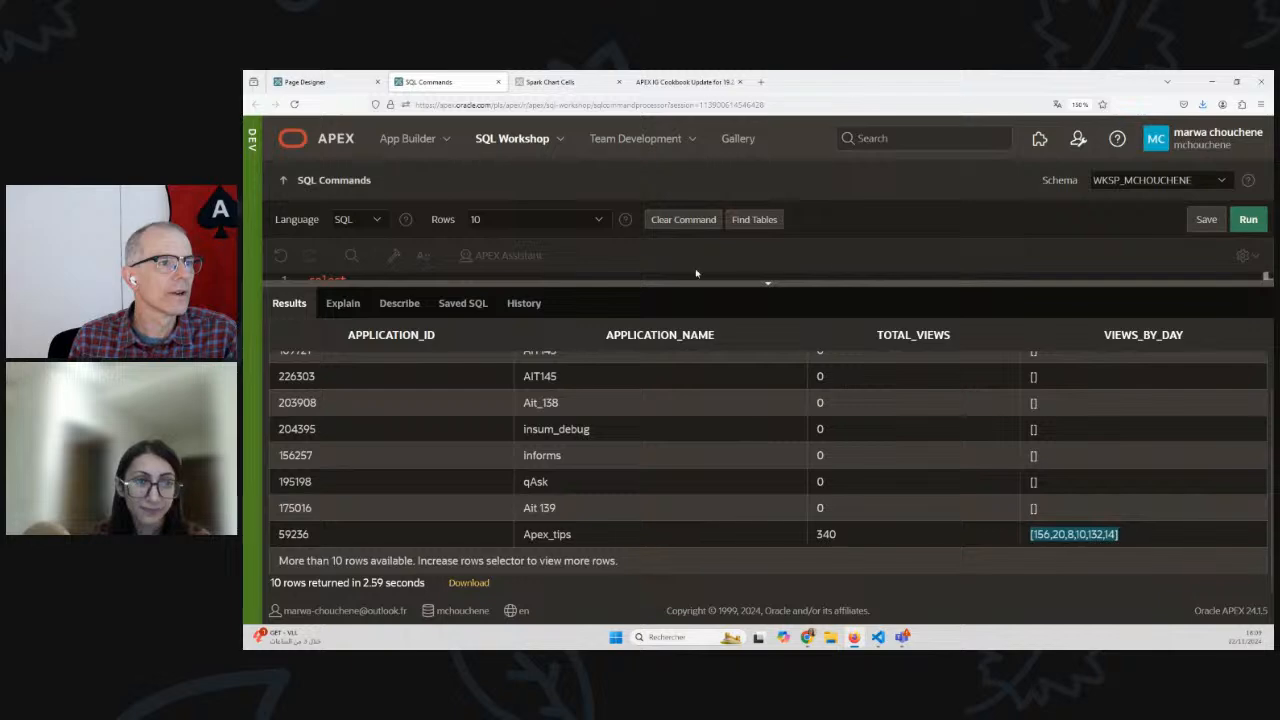
{"action": "left_click", "coordinate": [305, 82]}
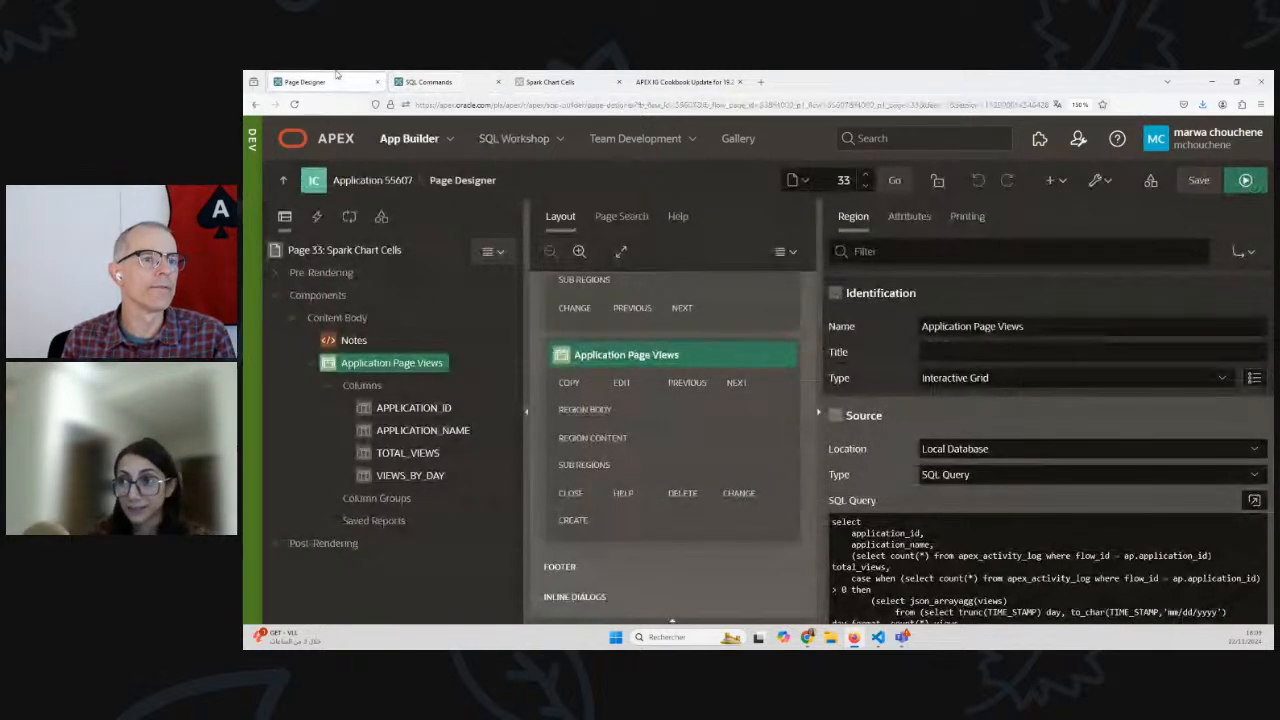
Step: Return to the running Spark Chart Cells page with its Views By Day sparklines
{"action": "left_click", "coordinate": [548, 82]}
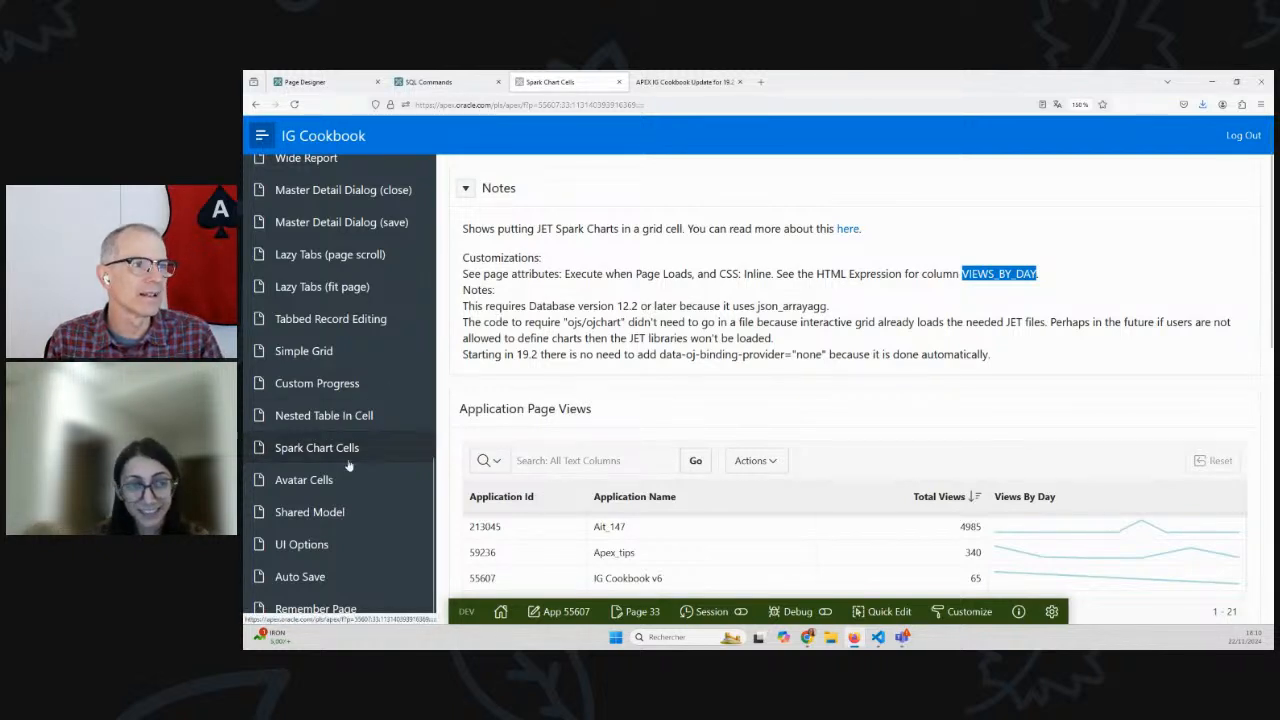
{"action": "scroll", "coordinate": [349, 464], "scroll_direction": "up", "scroll_amount": 4}
{"action": "scroll", "coordinate": [349, 464], "scroll_direction": "up", "scroll_amount": 2}
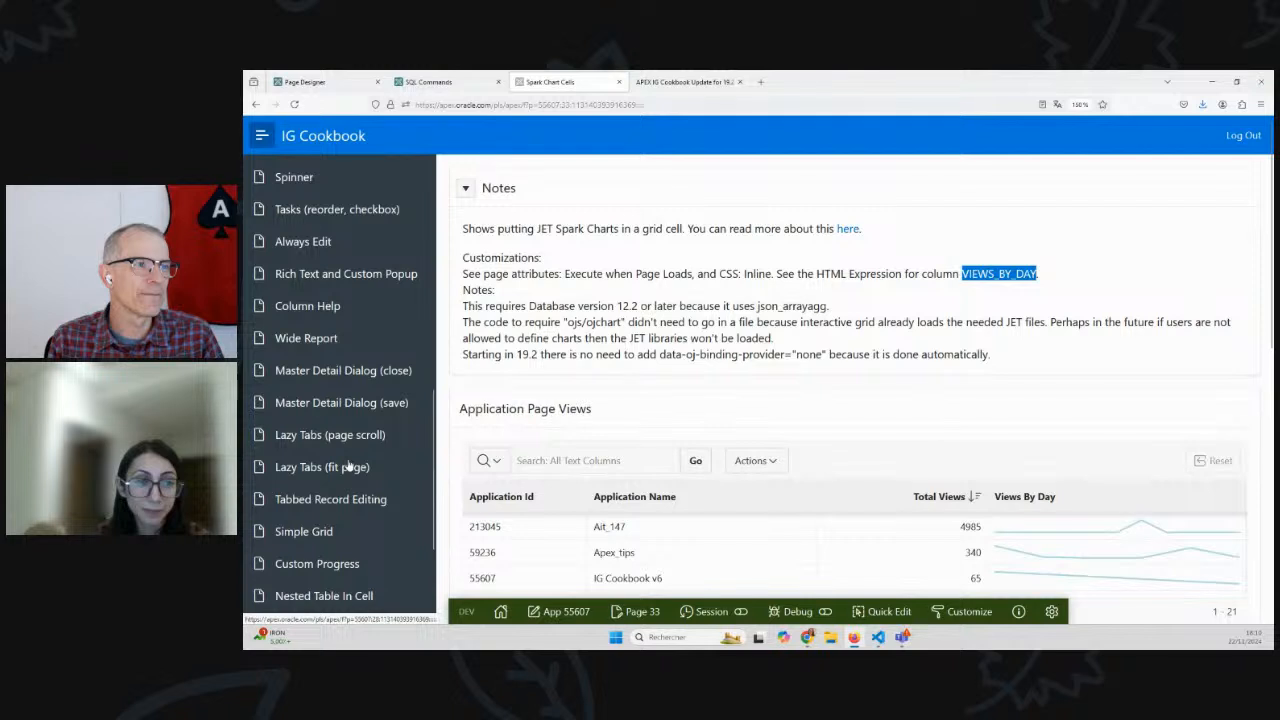
{"action": "scroll", "coordinate": [349, 464], "scroll_direction": "up", "scroll_amount": 1}
{"action": "scroll", "coordinate": [349, 464], "scroll_direction": "up", "scroll_amount": 3}
{"action": "scroll", "coordinate": [349, 464], "scroll_direction": "up", "scroll_amount": 3}
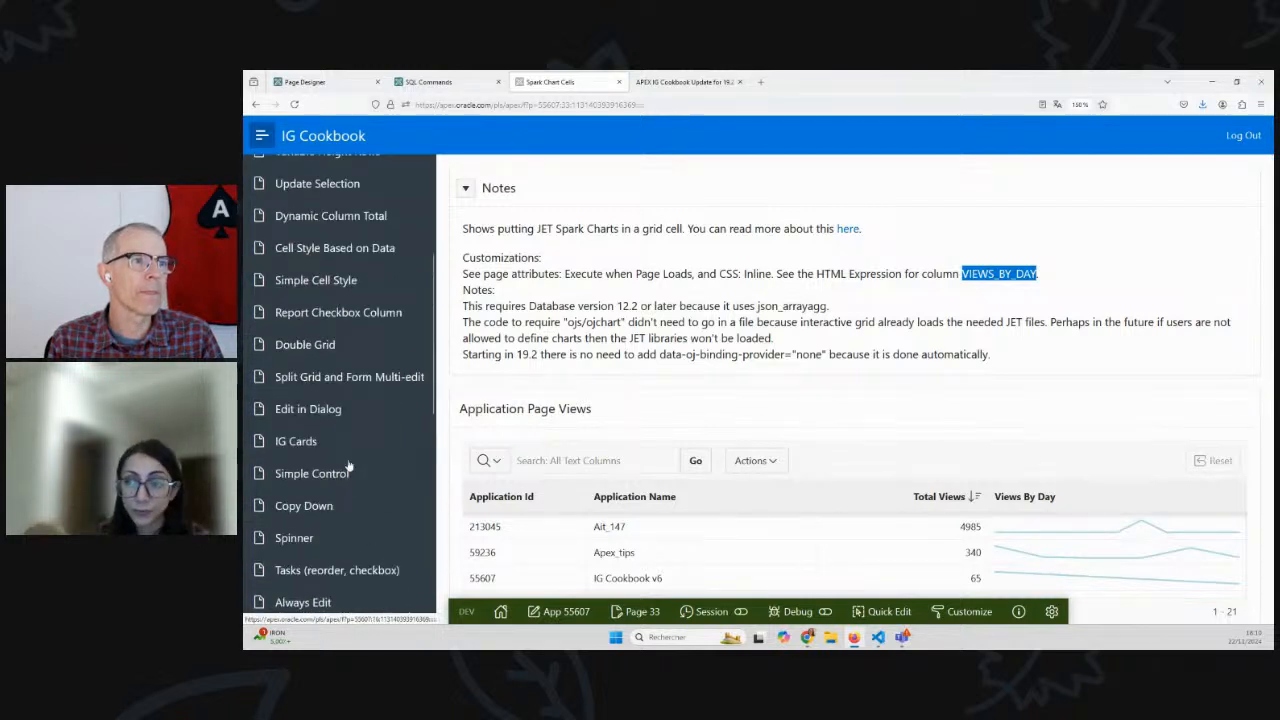
{"action": "scroll", "coordinate": [349, 464], "scroll_direction": "up", "scroll_amount": 3}
{"action": "scroll", "coordinate": [349, 464], "scroll_direction": "up", "scroll_amount": 1}
Step: Show the Update Selection example with its notes and employee grid
{"action": "left_click", "coordinate": [340, 366]}
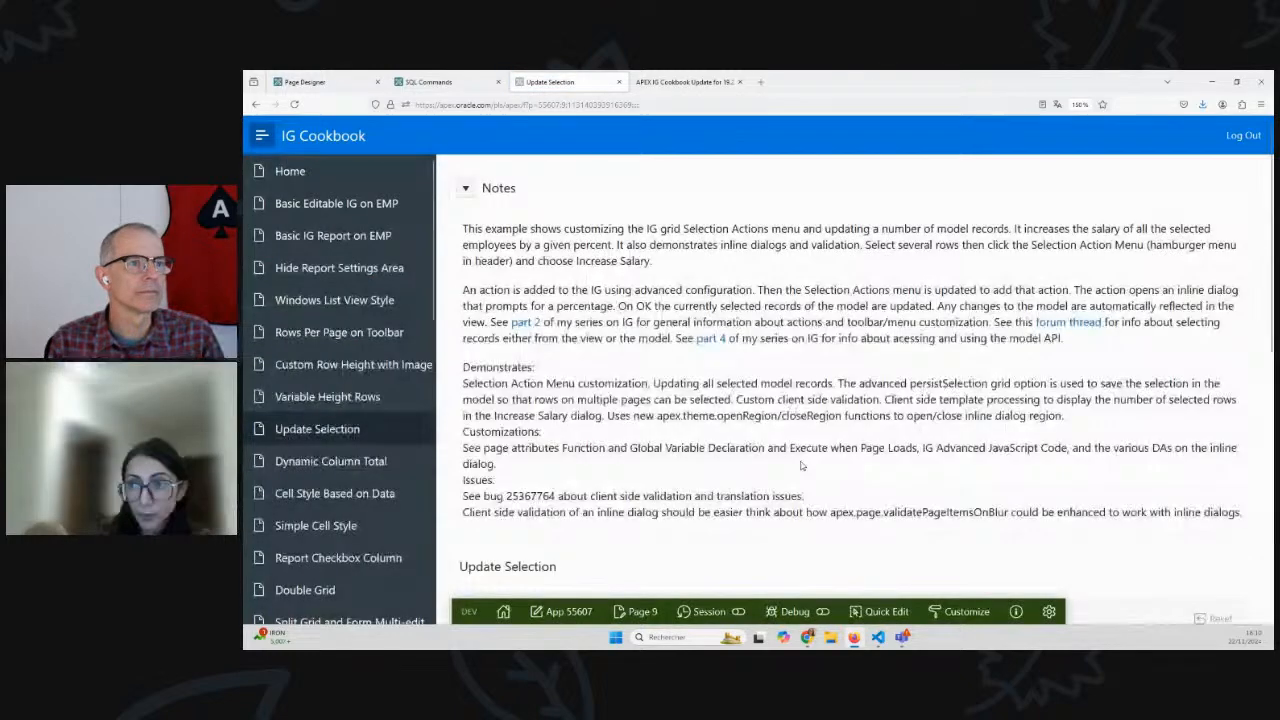
{"action": "scroll", "coordinate": [801, 465], "scroll_direction": "down", "scroll_amount": 2}
{"action": "scroll", "coordinate": [801, 465], "scroll_direction": "up", "scroll_amount": 5}
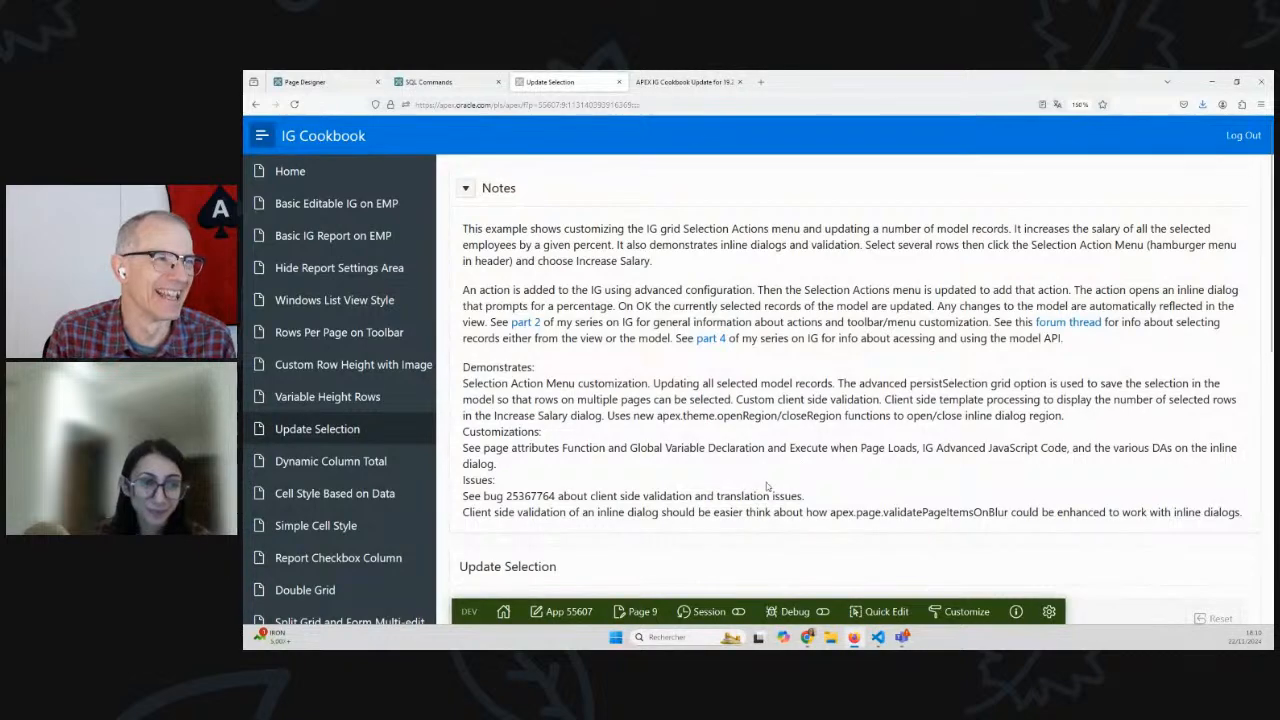
{"action": "scroll", "coordinate": [787, 508], "scroll_direction": "down", "scroll_amount": 3}
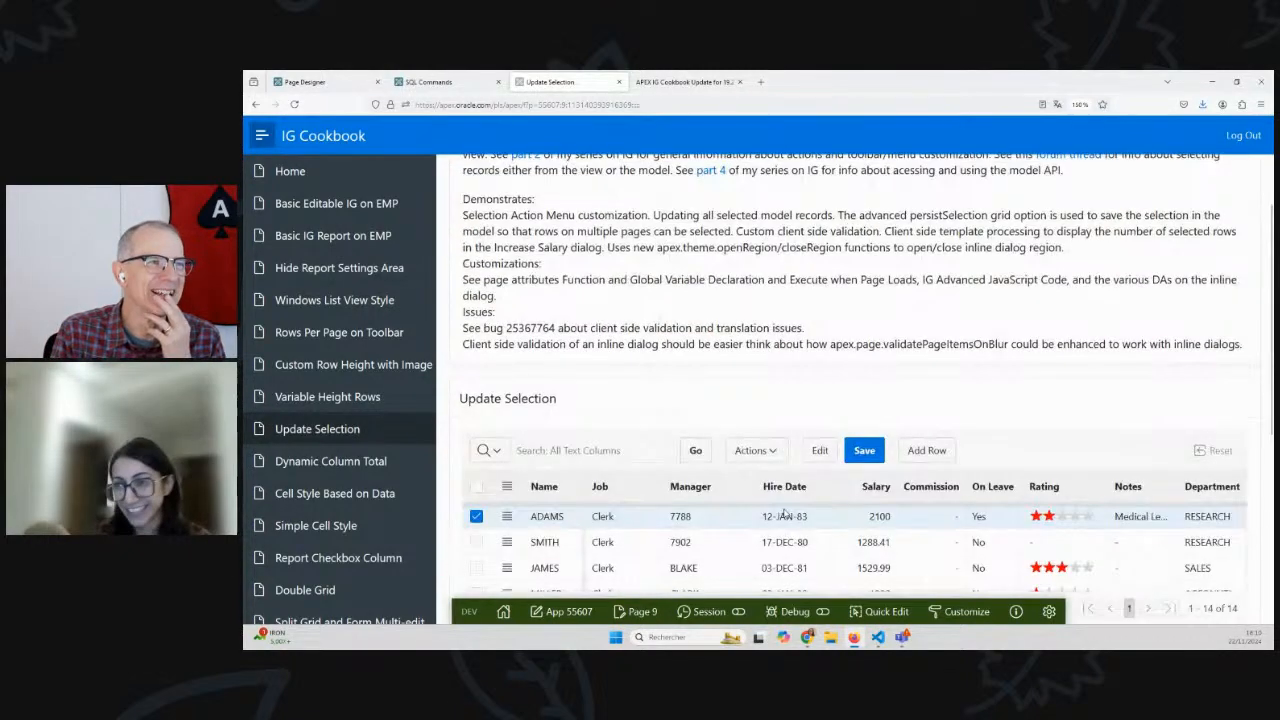
{"action": "scroll", "coordinate": [787, 508], "scroll_direction": "down", "scroll_amount": 3}
{"action": "scroll", "coordinate": [786, 512], "scroll_direction": "up", "scroll_amount": 2}
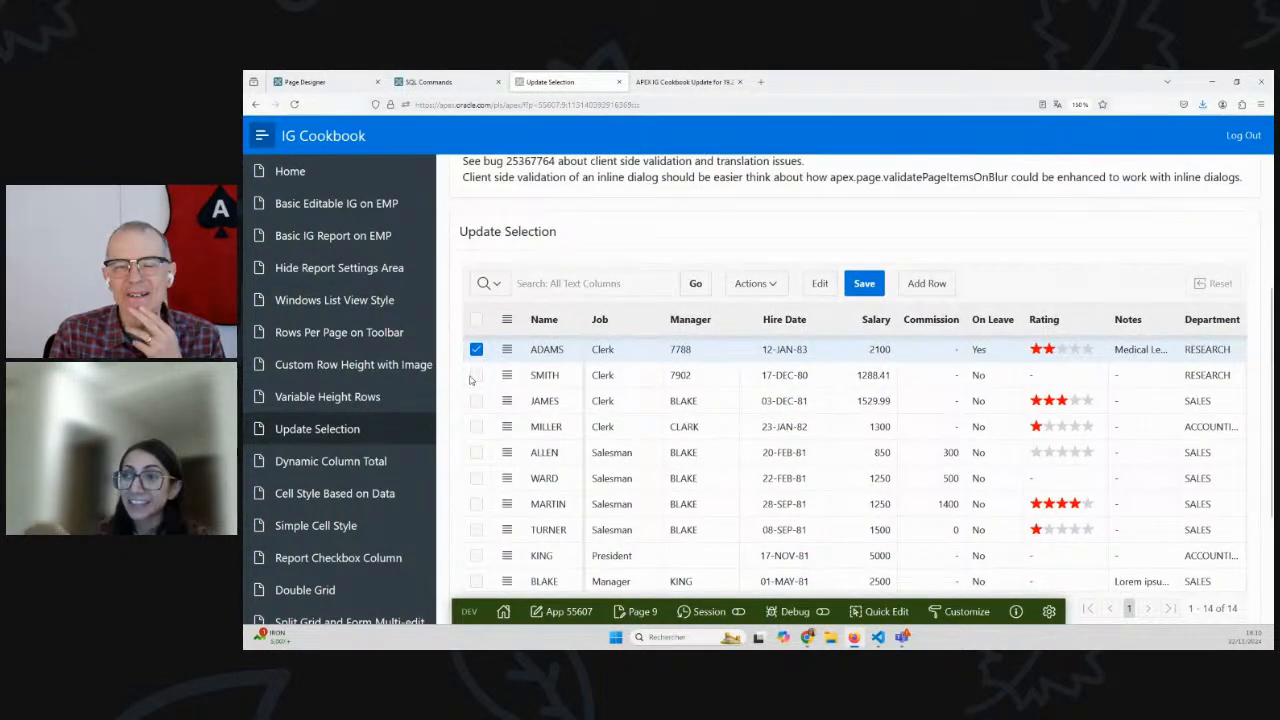
Step: Raise ADAMS, SMITH and JAMES salaries by 10 percent via Increase Salary, then edit page 9
{"action": "left_click", "coordinate": [476, 374]}
{"action": "left_click", "coordinate": [476, 400]}
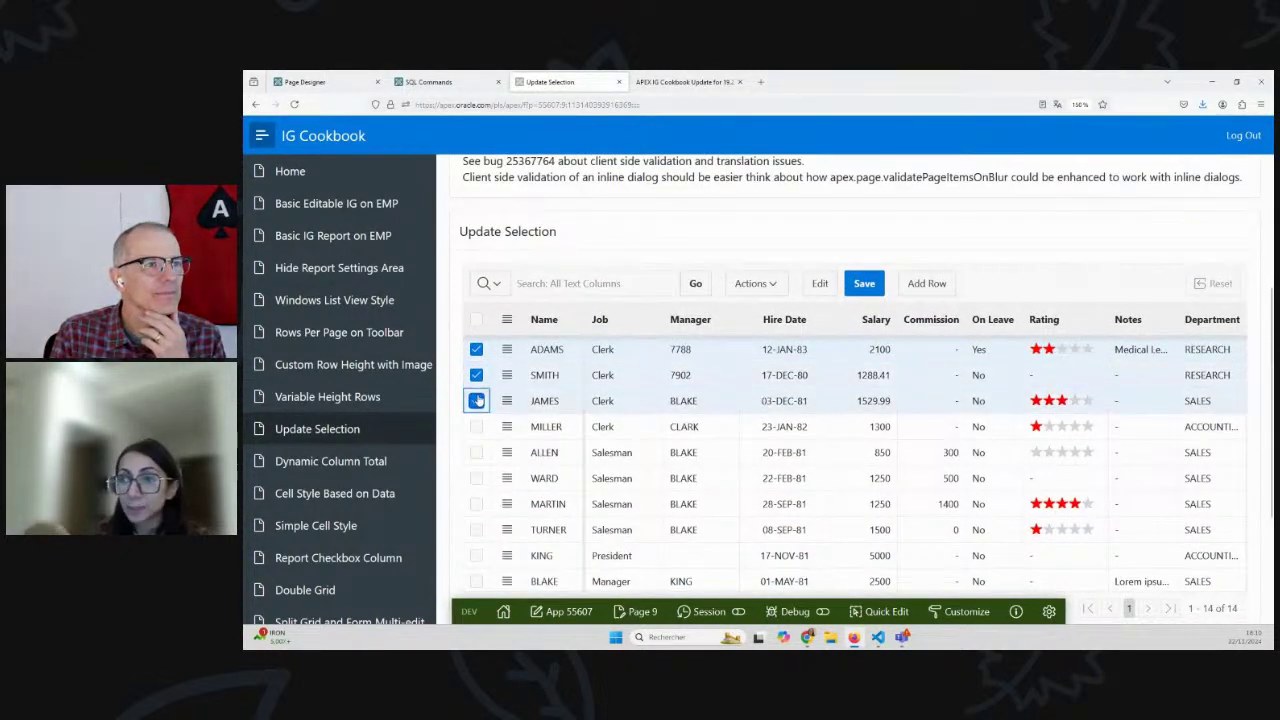
{"action": "left_click", "coordinate": [507, 319]}
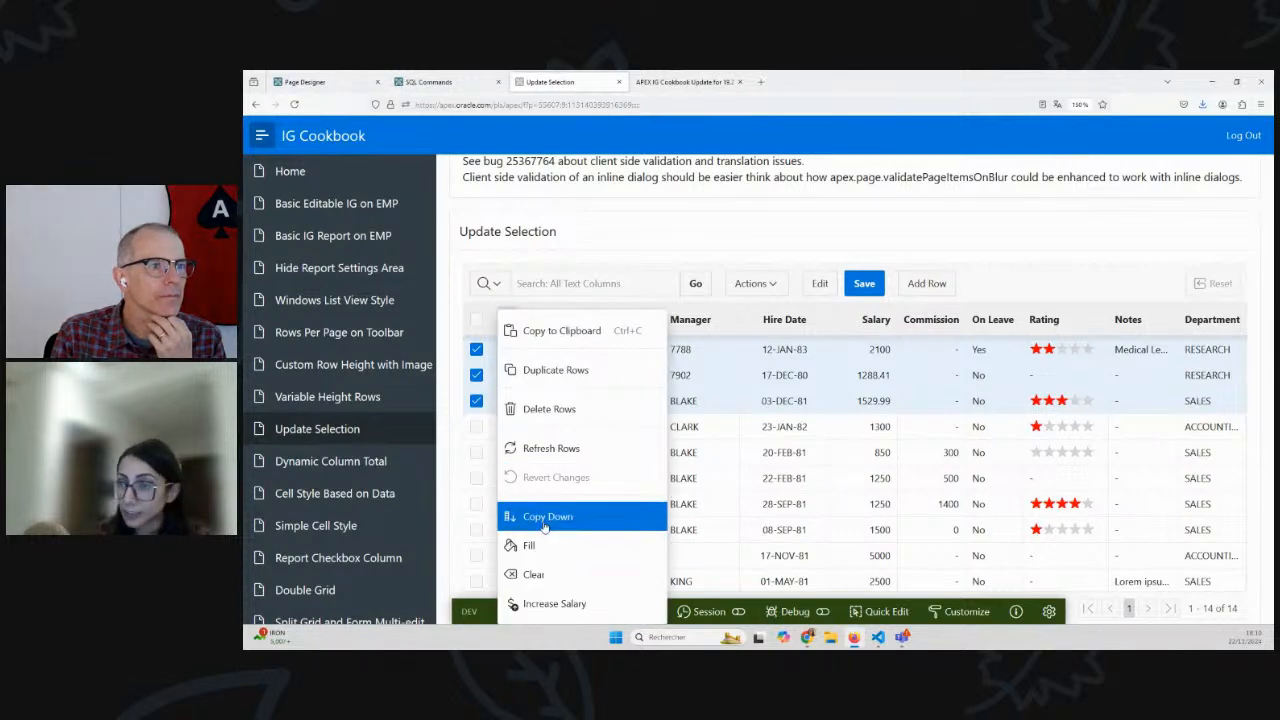
{"action": "left_click", "coordinate": [555, 603]}
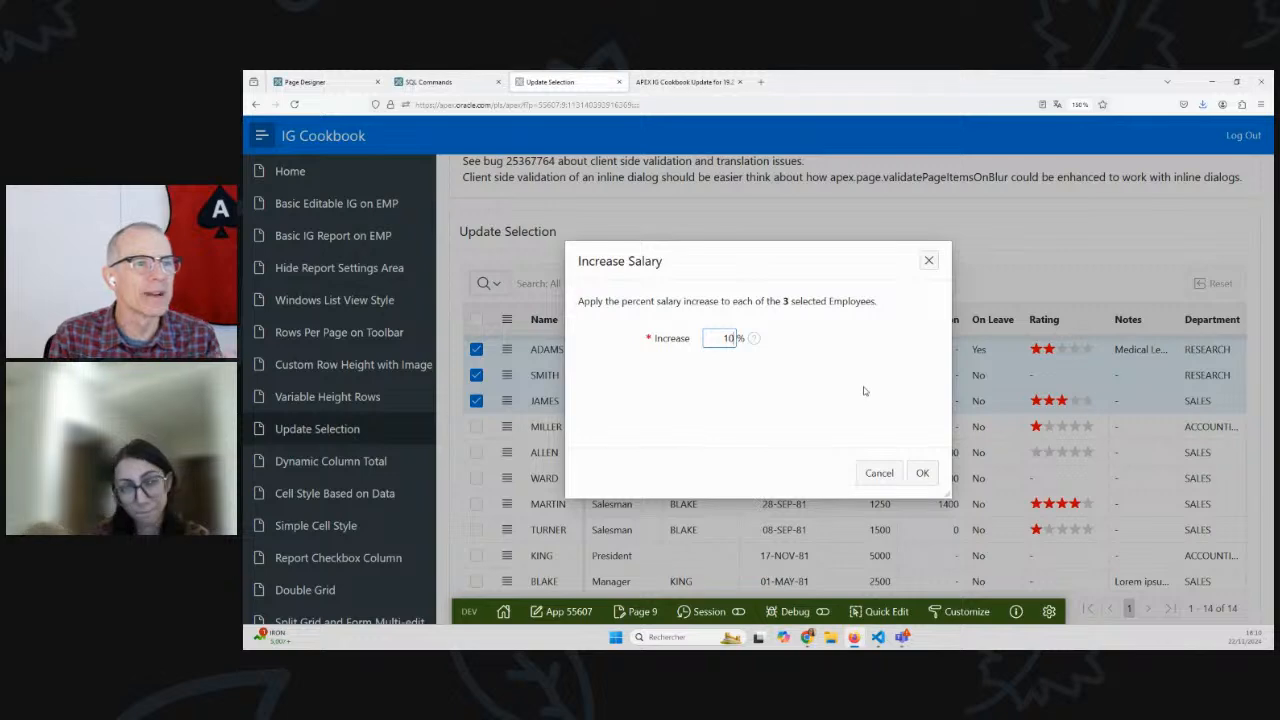
{"action": "left_click", "coordinate": [922, 474]}
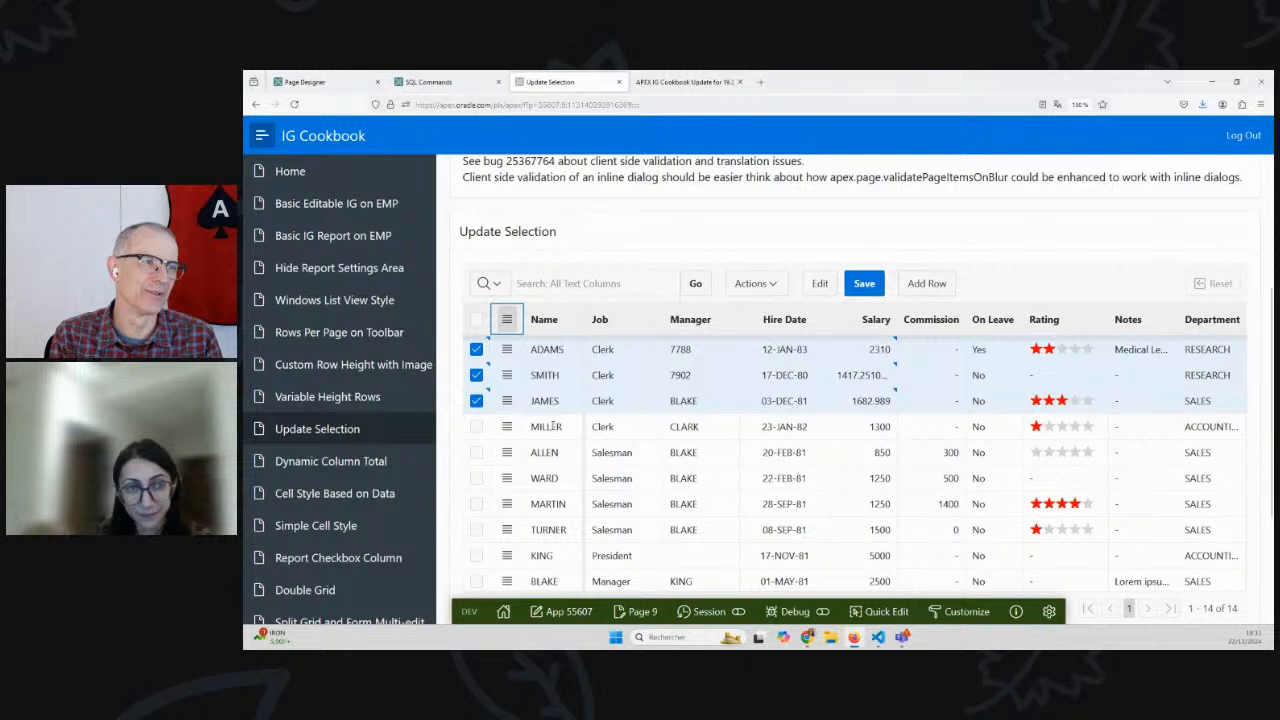
{"action": "left_click", "coordinate": [636, 610]}
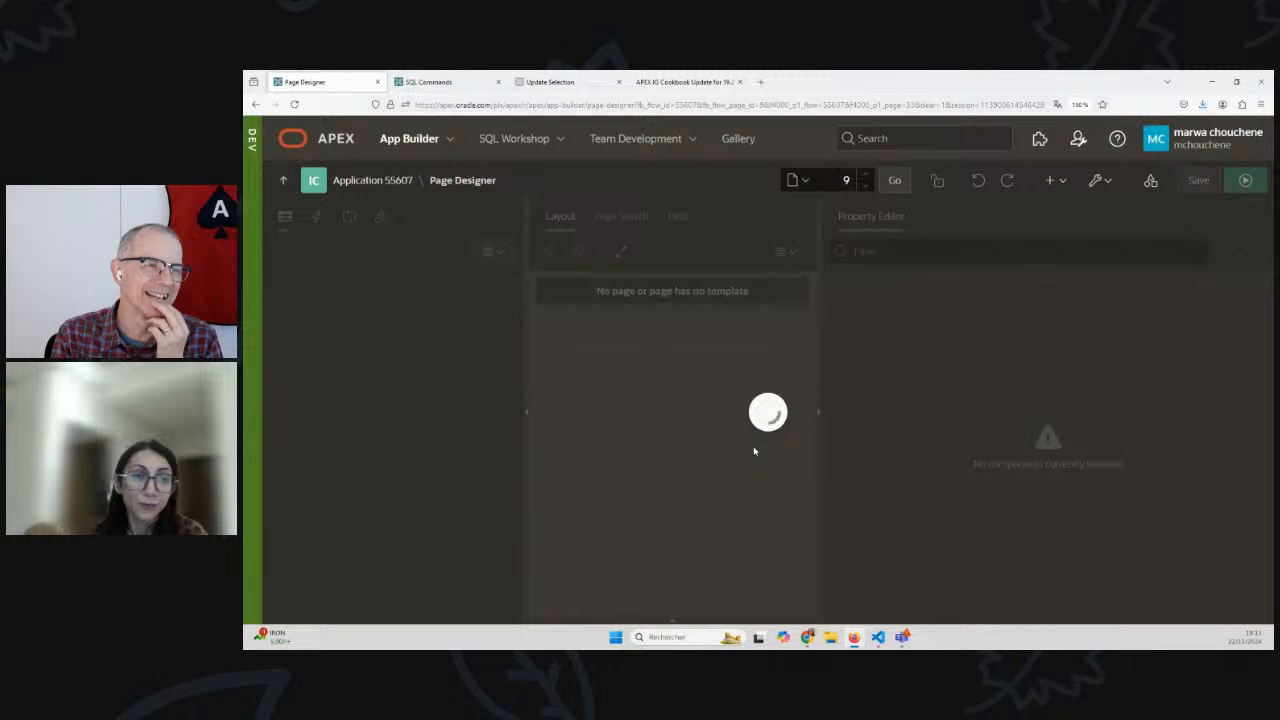
{"action": "scroll", "coordinate": [1065, 459], "scroll_direction": "down", "scroll_amount": 1}
{"action": "scroll", "coordinate": [1065, 459], "scroll_direction": "down", "scroll_amount": 5}
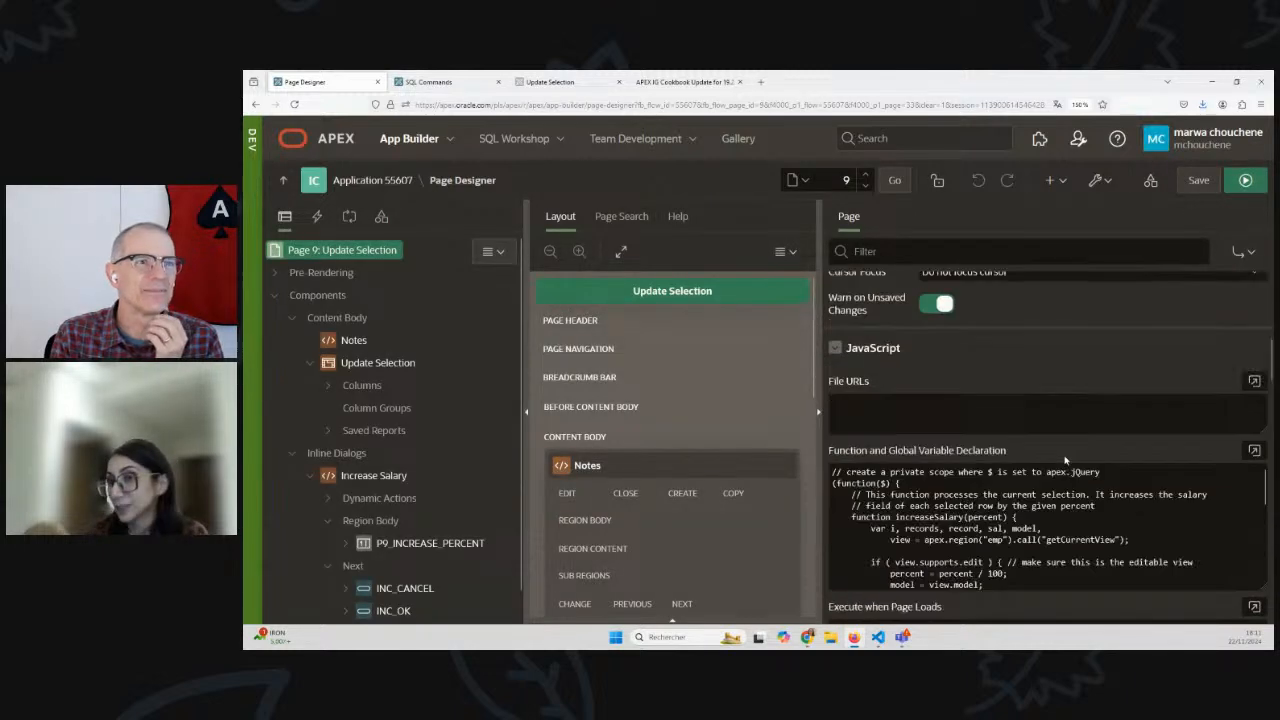
{"action": "scroll", "coordinate": [1080, 440], "scroll_direction": "down", "scroll_amount": 3}
{"action": "scroll", "coordinate": [1100, 420], "scroll_direction": "down", "scroll_amount": 3}
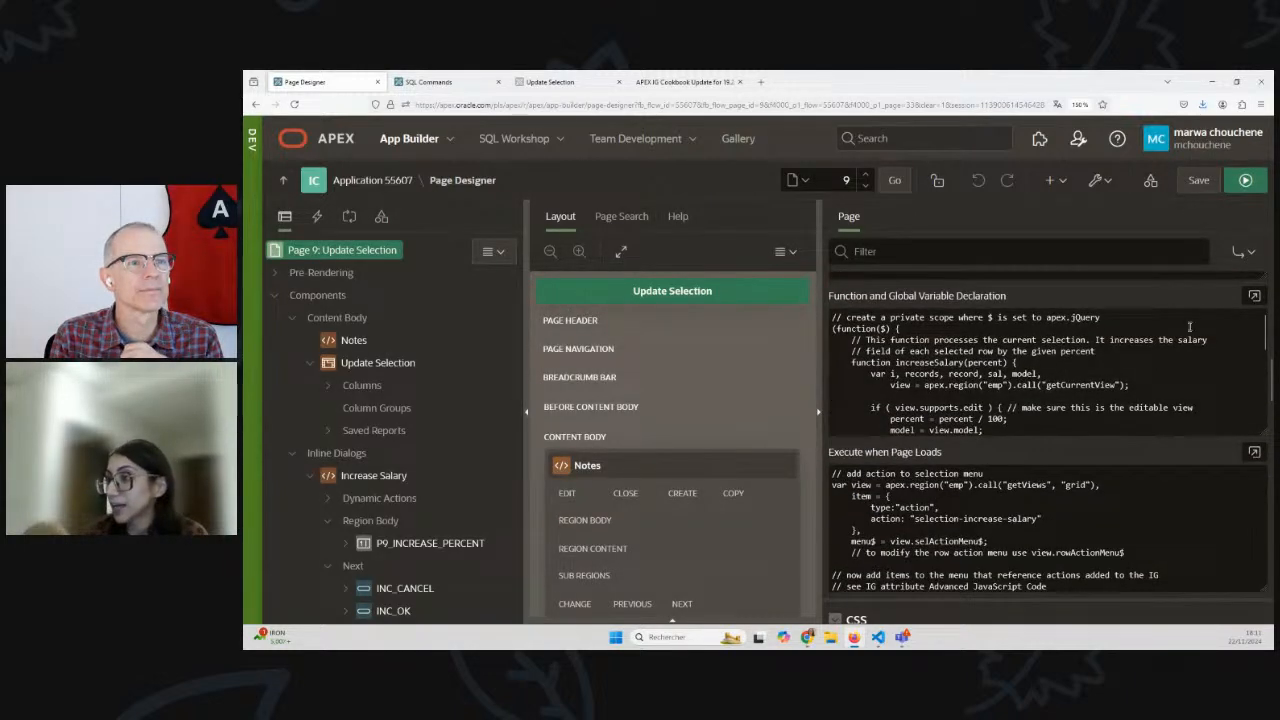
Step: Review page 9's increaseSalary function declaration and page-load menu code, both left unchanged
{"action": "left_click", "coordinate": [1253, 296]}
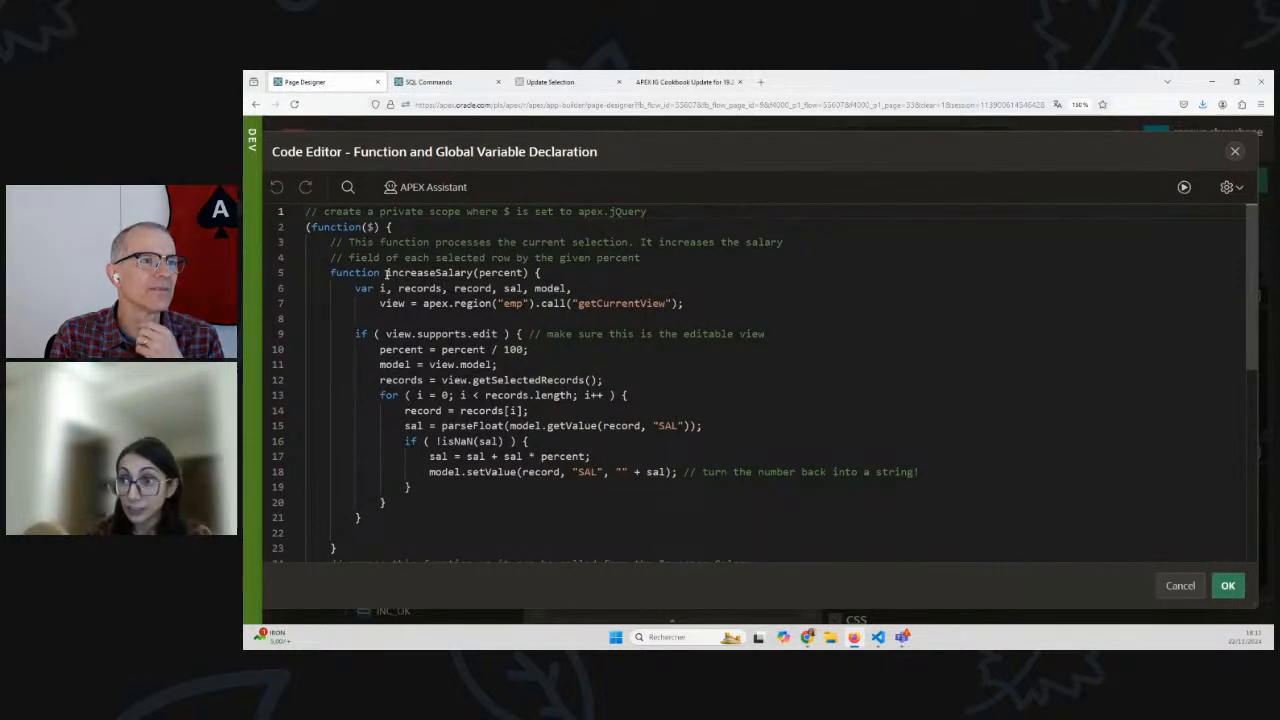
{"action": "left_click_drag", "start_coordinate": [386, 273], "coordinate": [473, 273]}
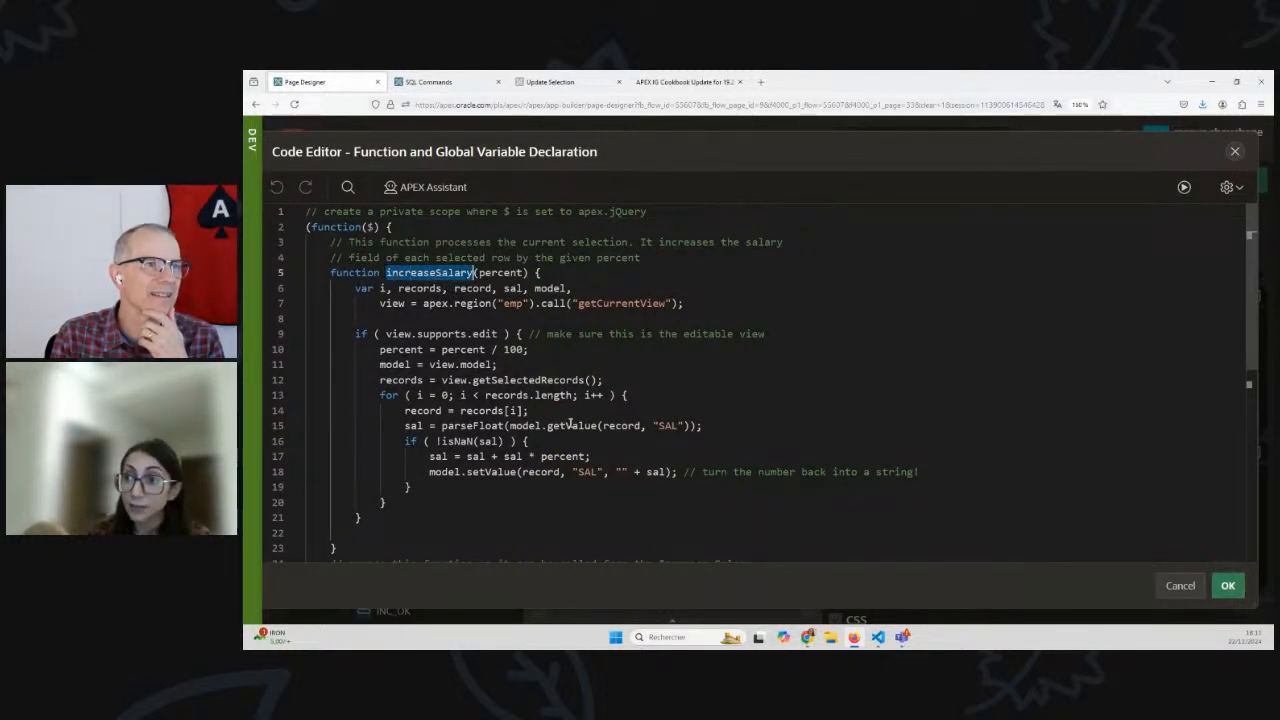
{"action": "left_click", "coordinate": [1180, 586]}
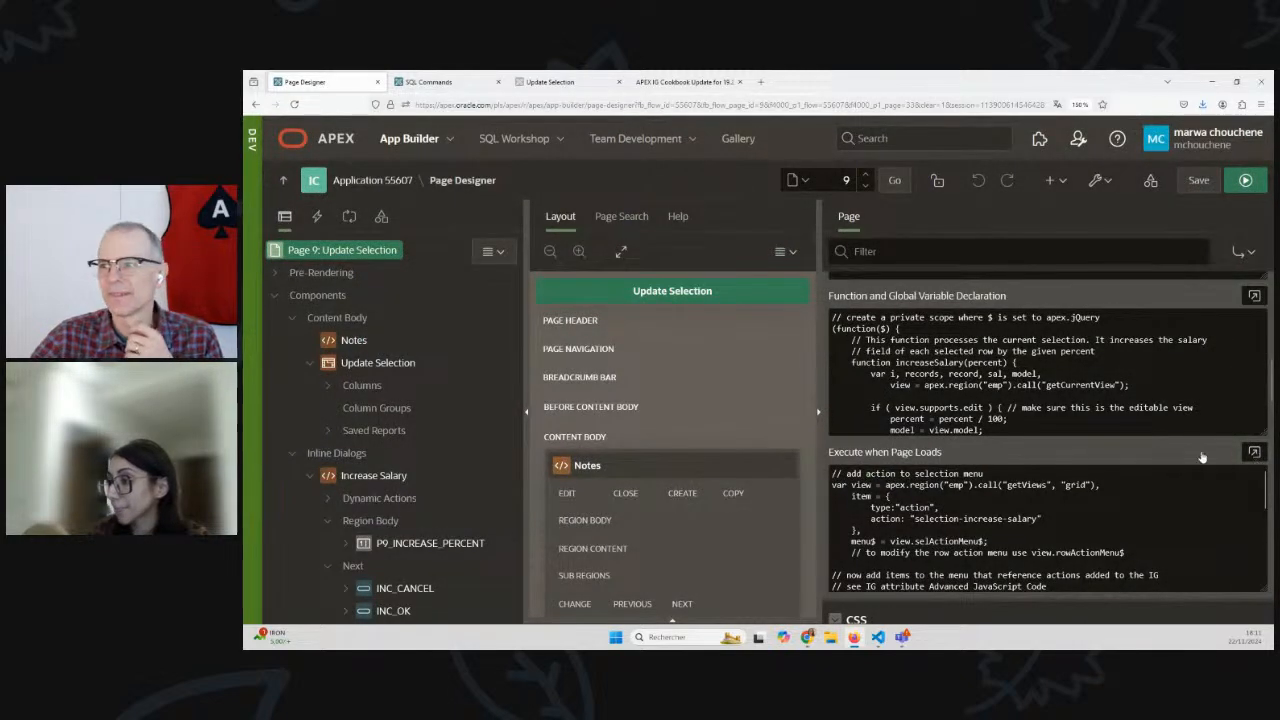
{"action": "left_click", "coordinate": [1253, 452]}
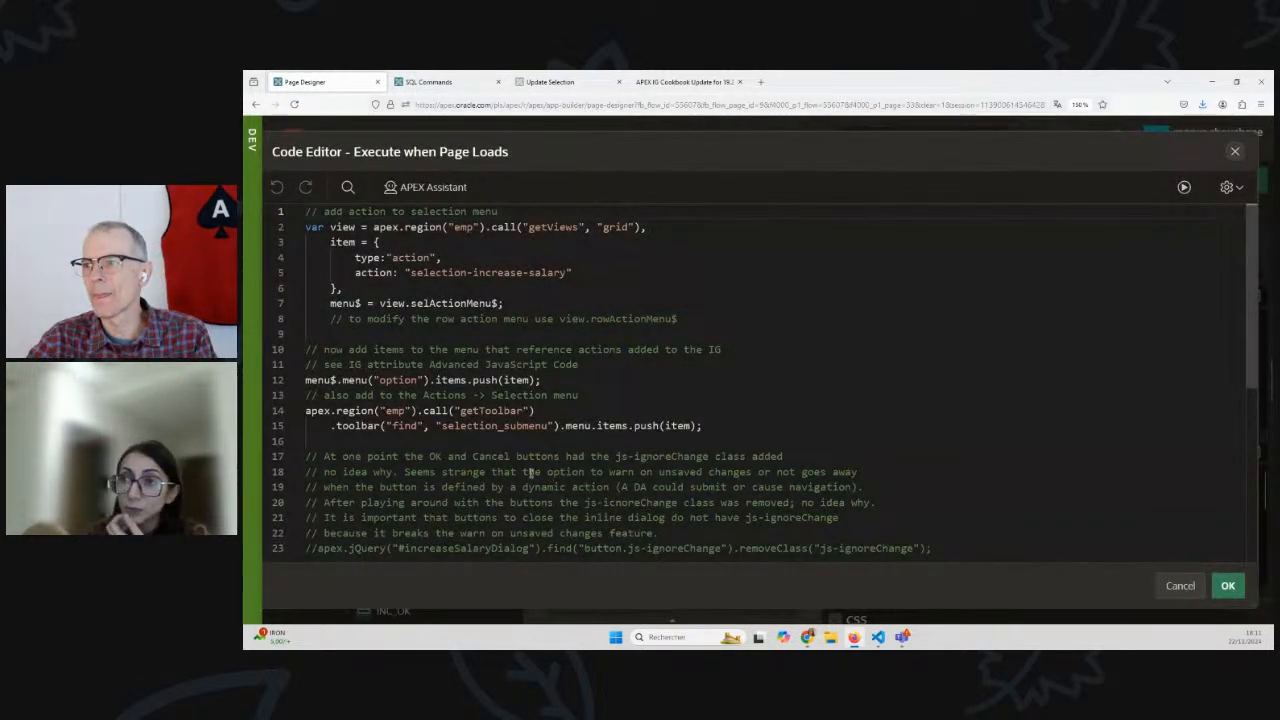
{"action": "scroll", "coordinate": [531, 472], "scroll_direction": "down", "scroll_amount": 3}
{"action": "scroll", "coordinate": [531, 472], "scroll_direction": "up", "scroll_amount": 3}
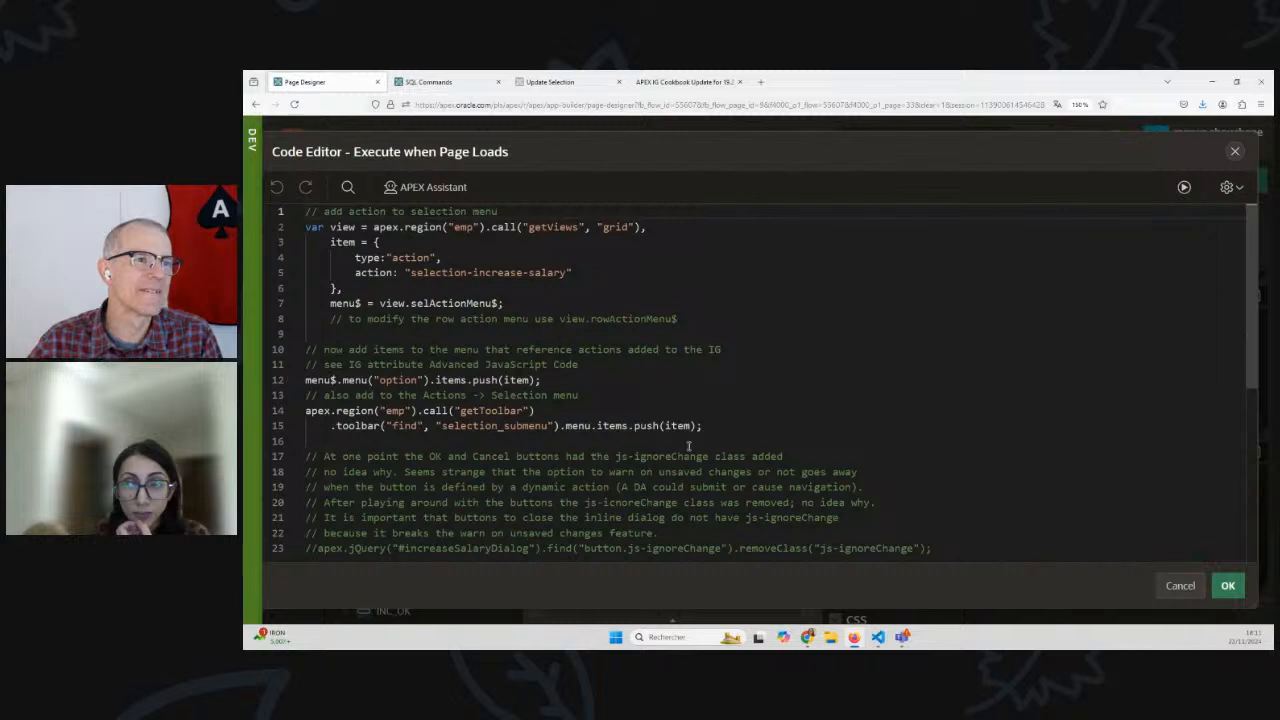
{"action": "left_click", "coordinate": [1180, 585]}
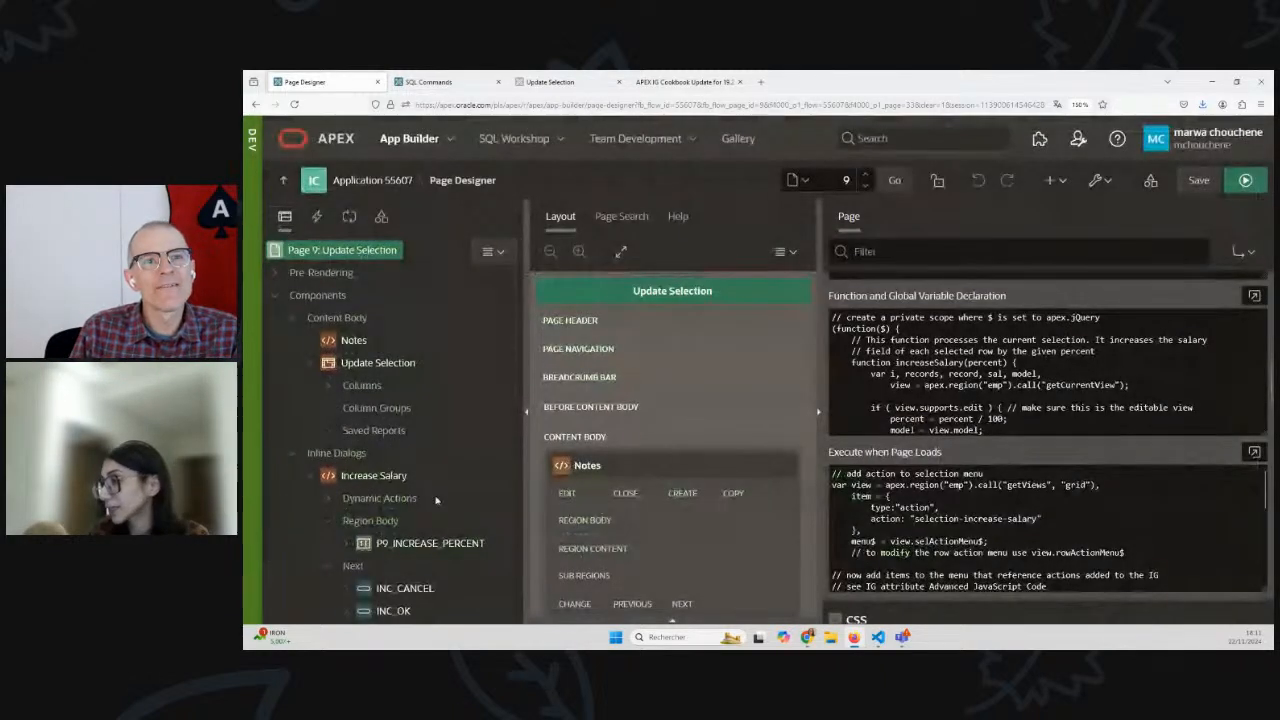
{"action": "scroll", "coordinate": [428, 497], "scroll_direction": "down", "scroll_amount": 1}
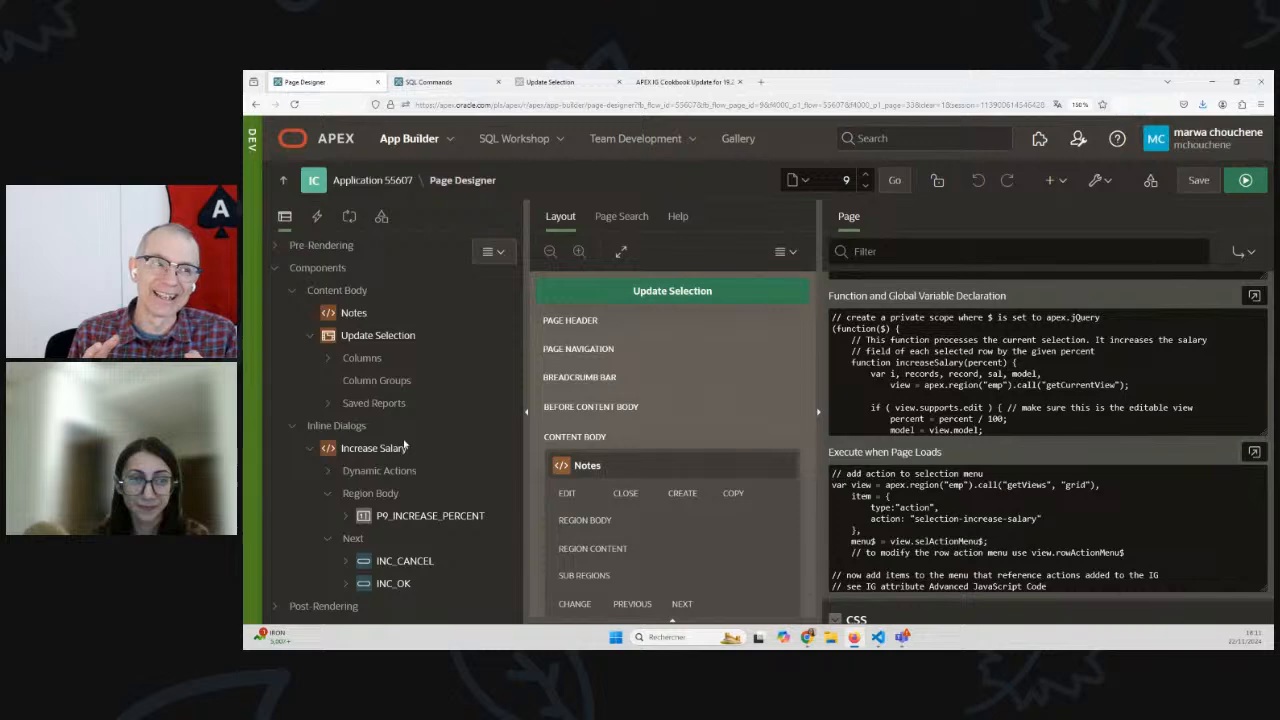
{"action": "left_click", "coordinate": [548, 82]}
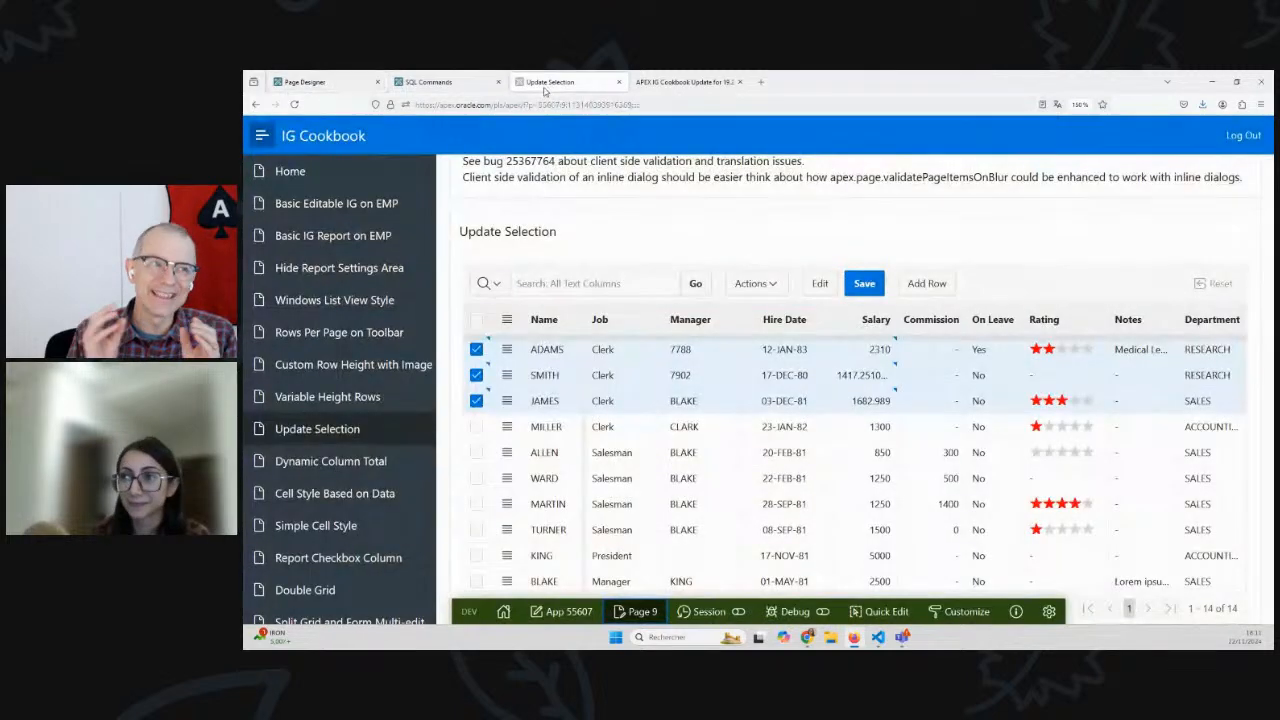
{"action": "key", "text": "F5"}
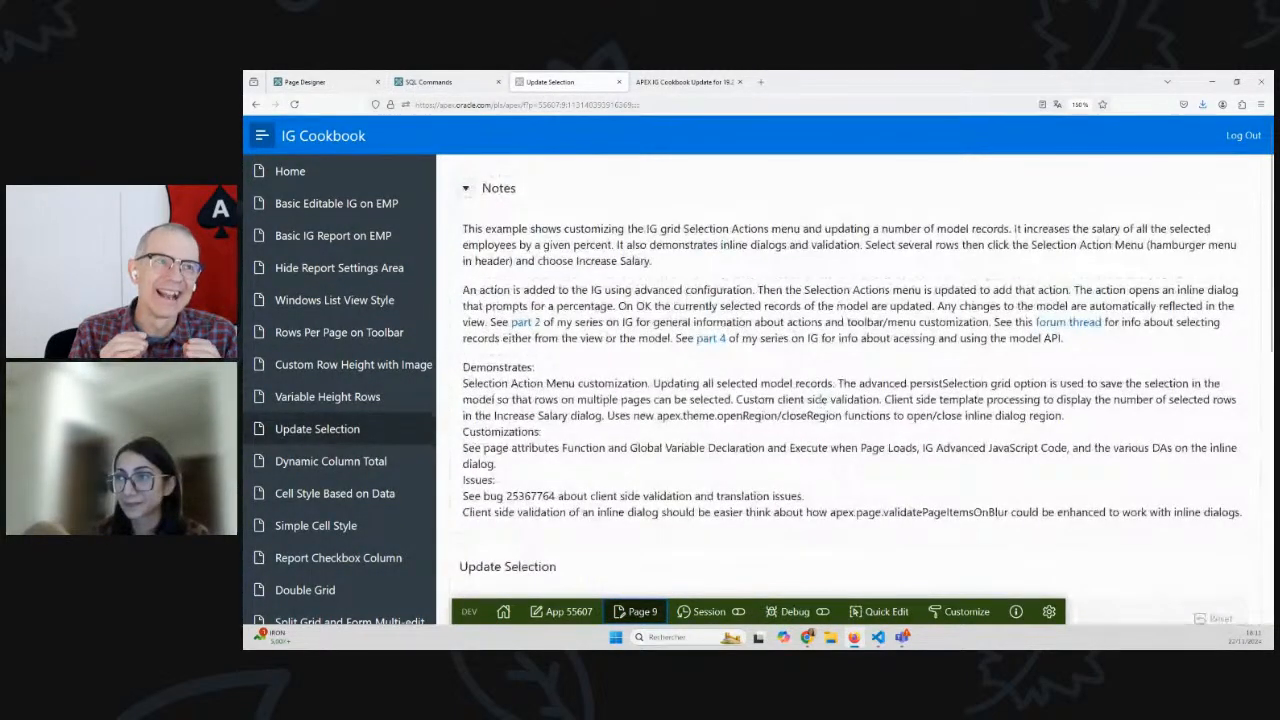
{"action": "scroll", "coordinate": [694, 415], "scroll_direction": "down", "scroll_amount": 2}
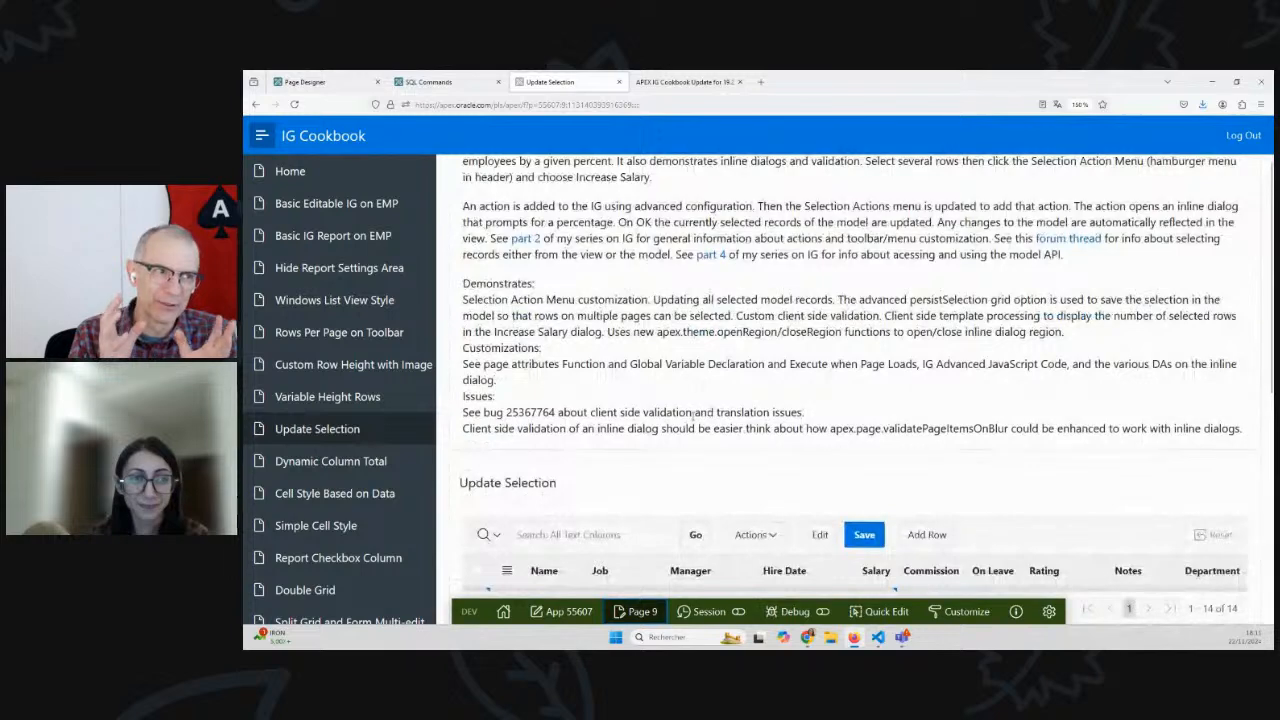
{"action": "scroll", "coordinate": [694, 418], "scroll_direction": "down", "scroll_amount": 2}
{"action": "scroll", "coordinate": [694, 420], "scroll_direction": "down", "scroll_amount": 1}
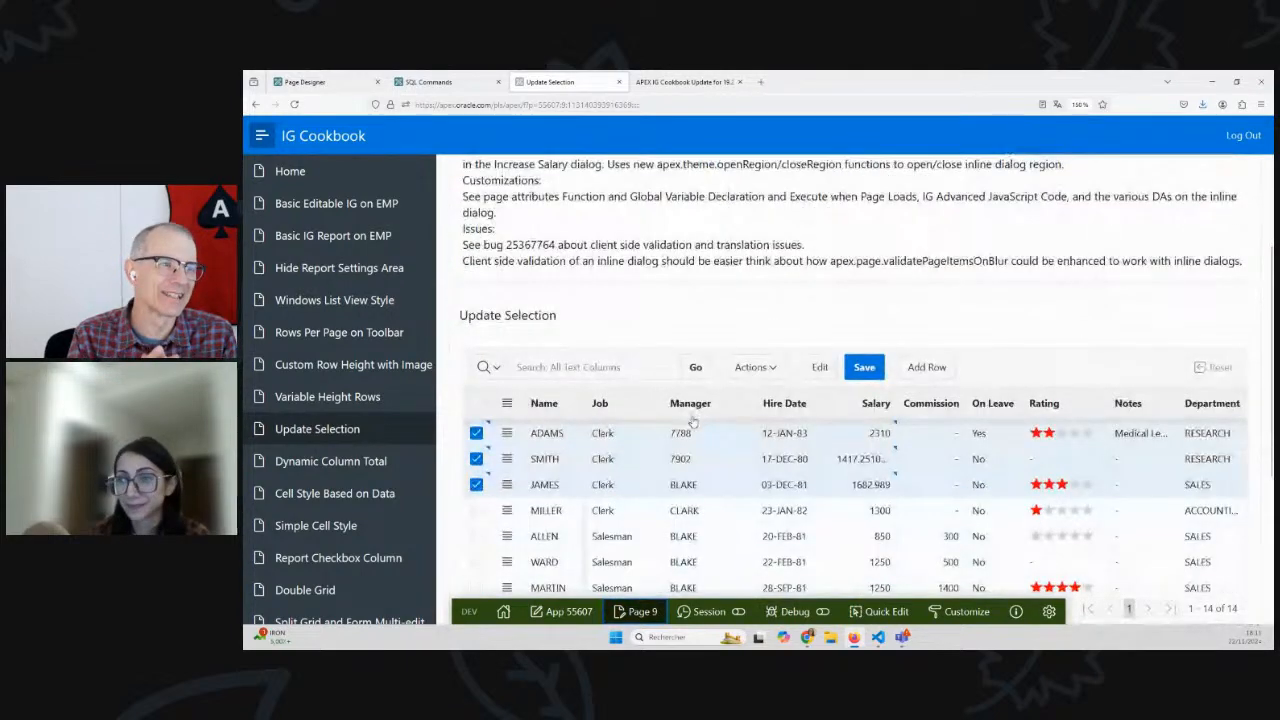
{"action": "left_click", "coordinate": [290, 82]}
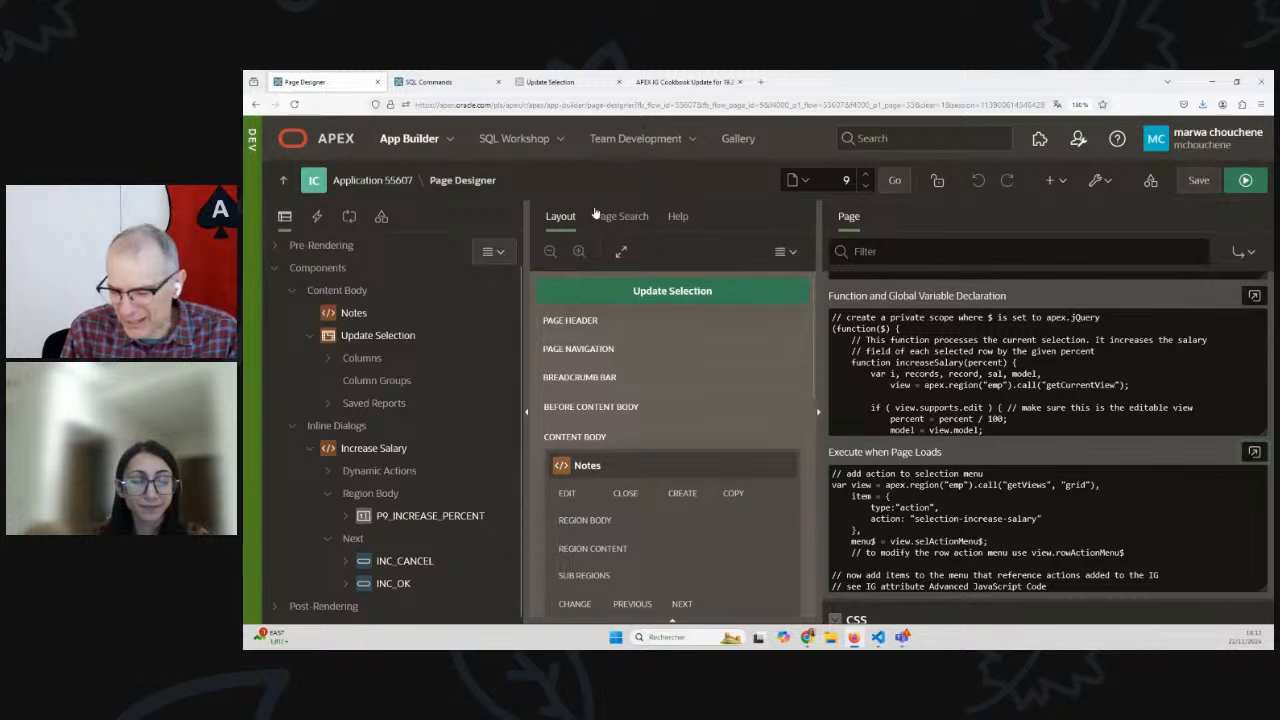
Step: Return to the running Update Selection example and its customization notes
{"action": "left_click", "coordinate": [546, 86]}
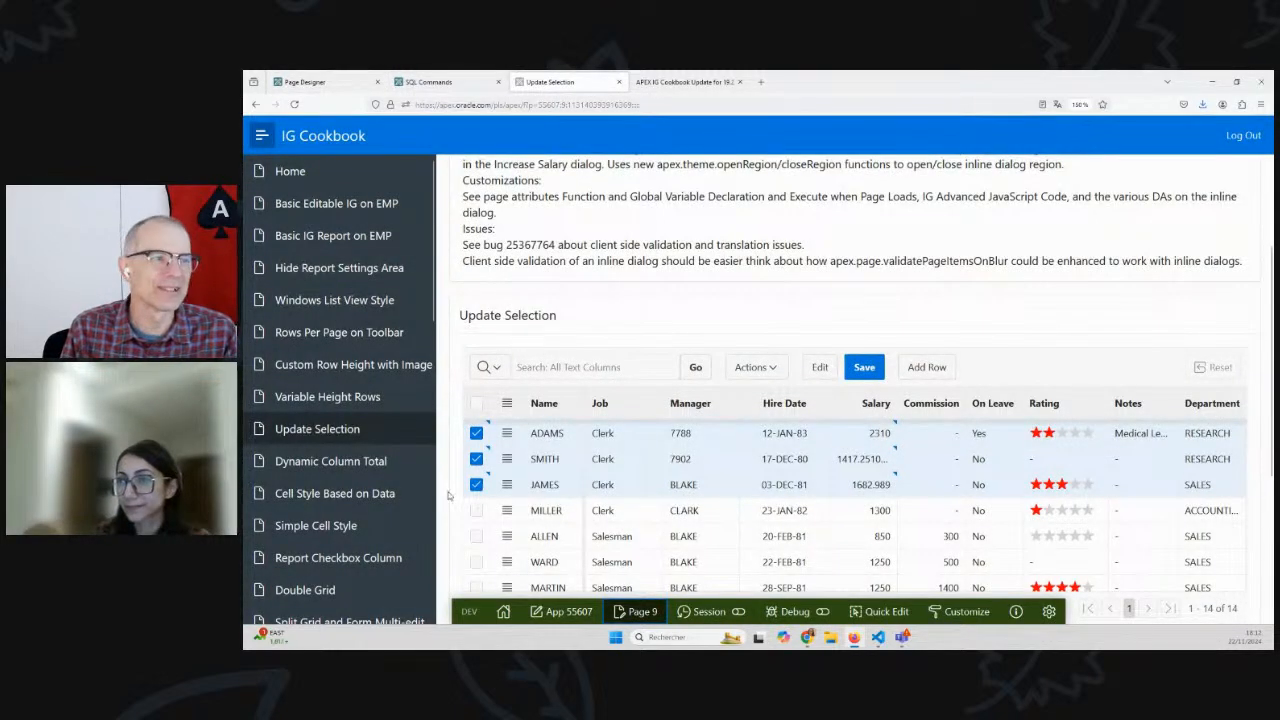
{"action": "scroll", "coordinate": [578, 384], "scroll_direction": "up", "scroll_amount": 3}
{"action": "scroll", "coordinate": [578, 384], "scroll_direction": "up", "scroll_amount": 4}
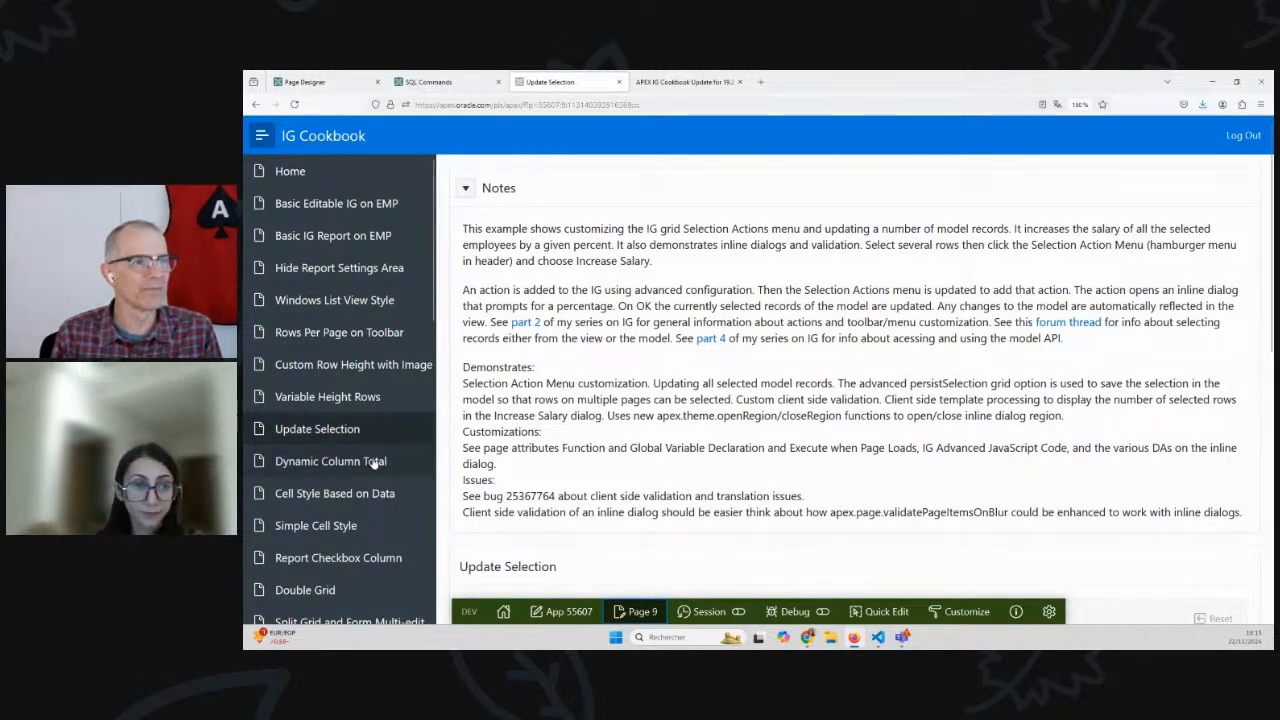
{"action": "scroll", "coordinate": [377, 463], "scroll_direction": "down", "scroll_amount": 3}
{"action": "scroll", "coordinate": [377, 463], "scroll_direction": "down", "scroll_amount": 3}
{"action": "scroll", "coordinate": [380, 468], "scroll_direction": "down", "scroll_amount": 3}
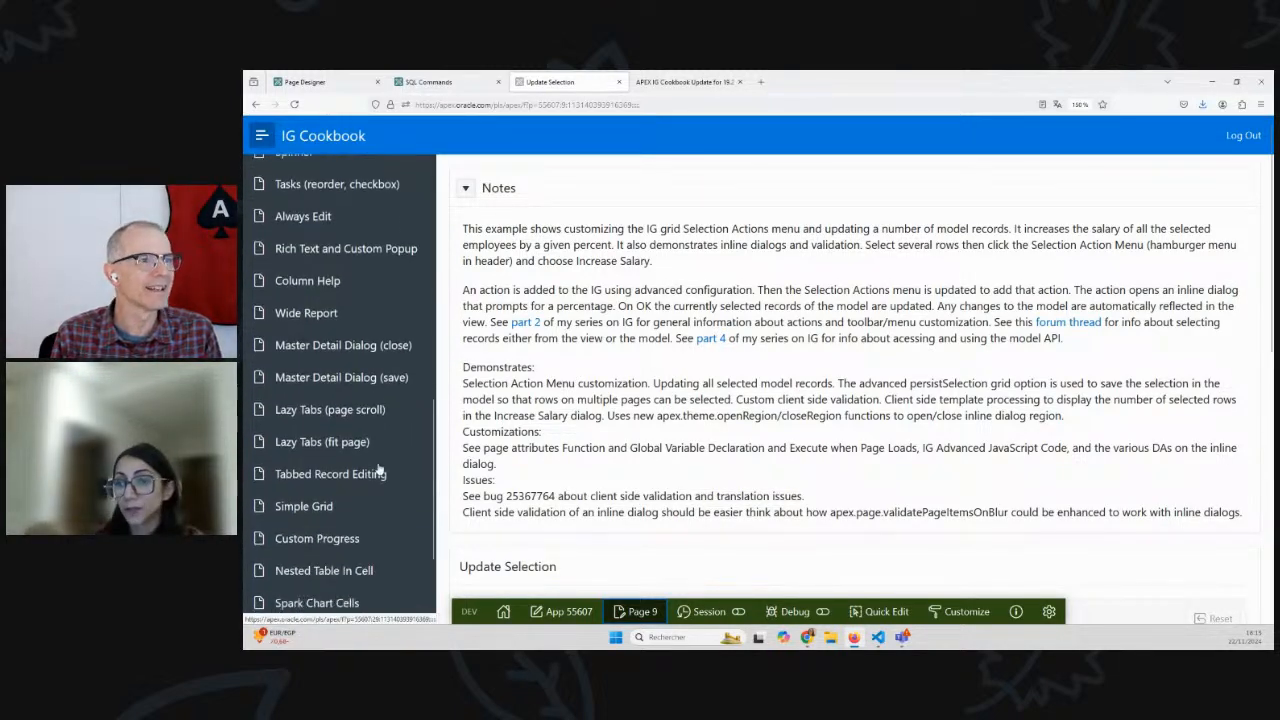
{"action": "scroll", "coordinate": [380, 468], "scroll_direction": "down", "scroll_amount": 3}
{"action": "scroll", "coordinate": [380, 468], "scroll_direction": "up", "scroll_amount": 3}
{"action": "scroll", "coordinate": [379, 467], "scroll_direction": "up", "scroll_amount": 2}
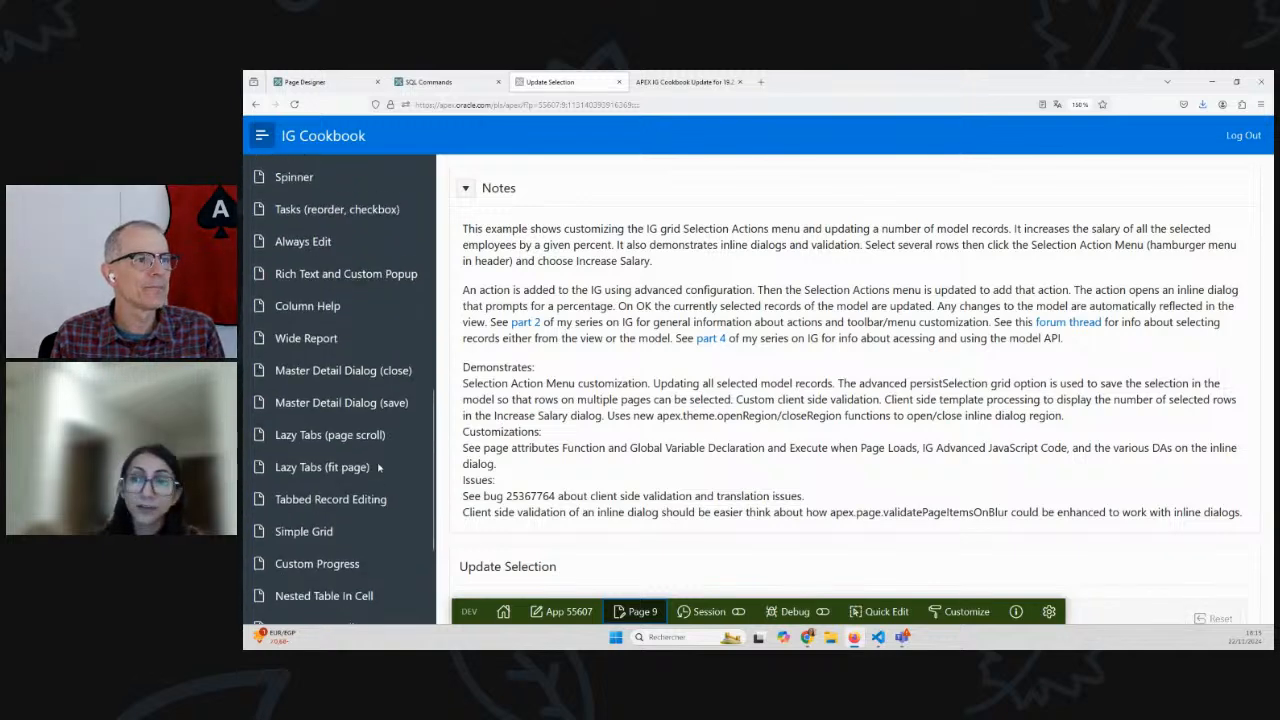
{"action": "scroll", "coordinate": [380, 468], "scroll_direction": "up", "scroll_amount": 3}
{"action": "scroll", "coordinate": [380, 468], "scroll_direction": "up", "scroll_amount": 5}
{"action": "scroll", "coordinate": [380, 468], "scroll_direction": "up", "scroll_amount": 3}
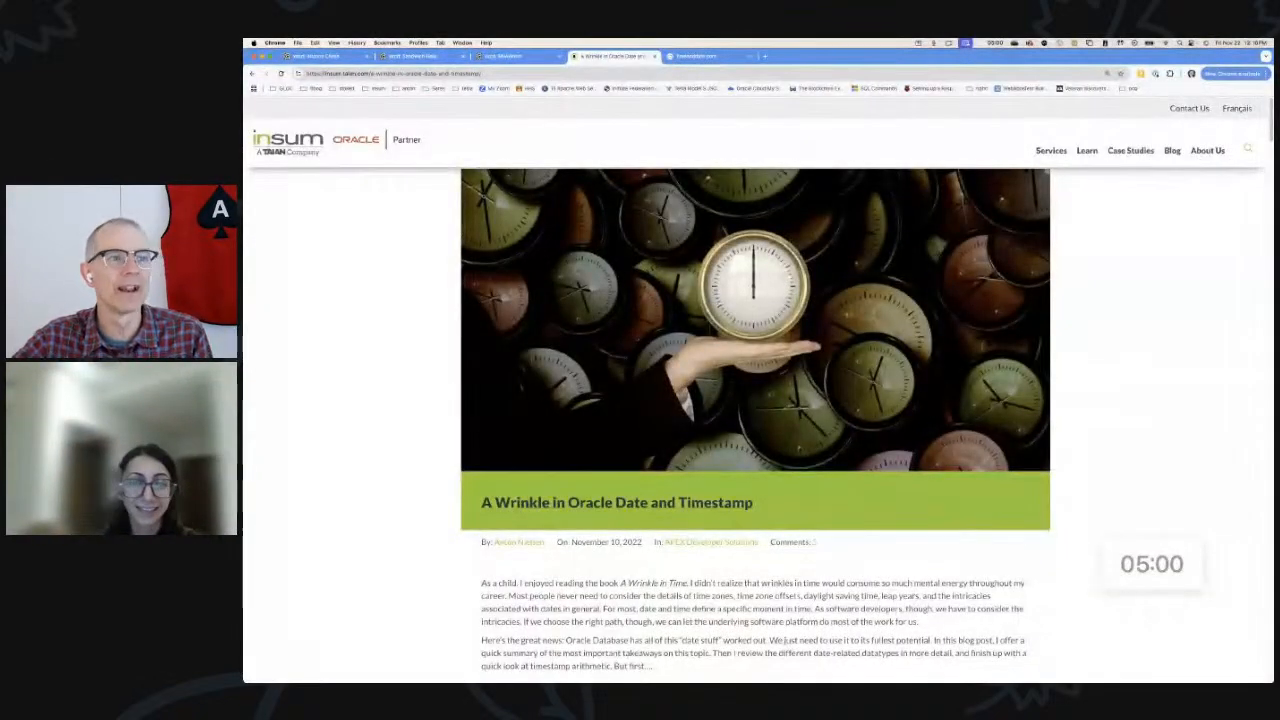
{"action": "scroll", "coordinate": [755, 400], "scroll_direction": "down", "scroll_amount": 2}
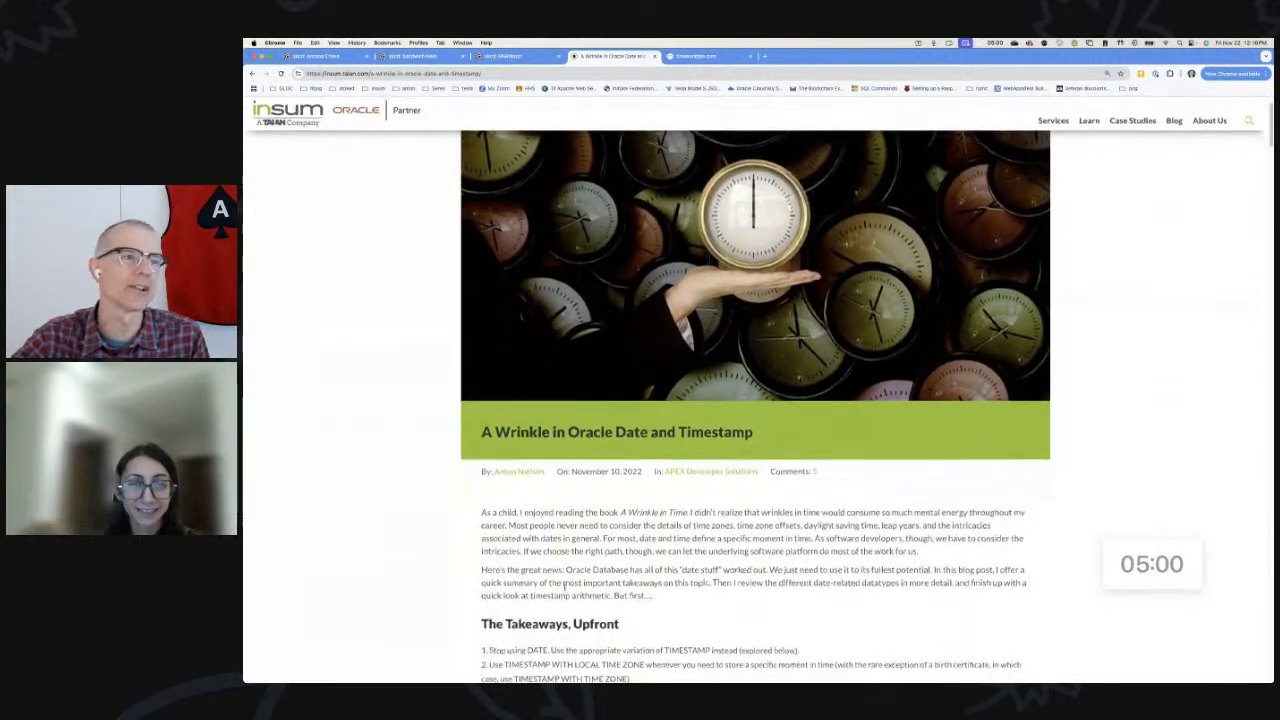
{"action": "scroll", "coordinate": [755, 400], "scroll_direction": "down", "scroll_amount": 2}
{"action": "scroll", "coordinate": [755, 400], "scroll_direction": "down", "scroll_amount": 3}
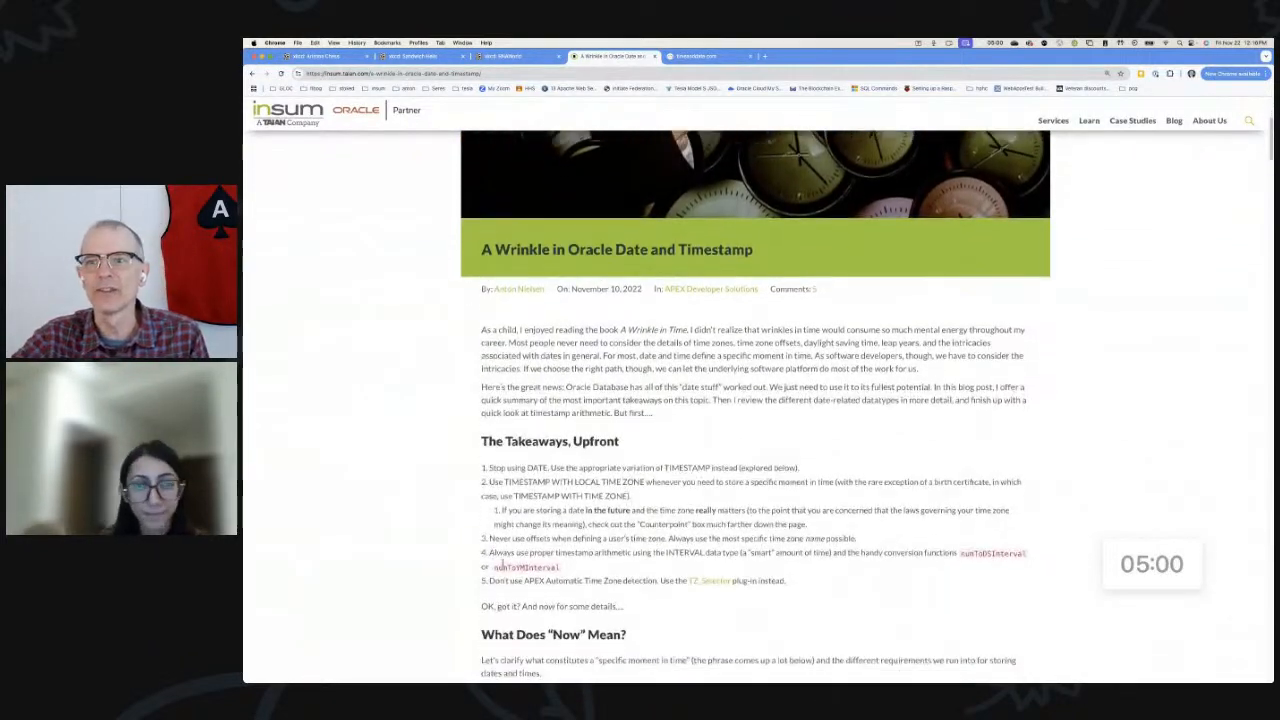
{"action": "left_click_drag", "start_coordinate": [625, 607], "coordinate": [446, 472]}
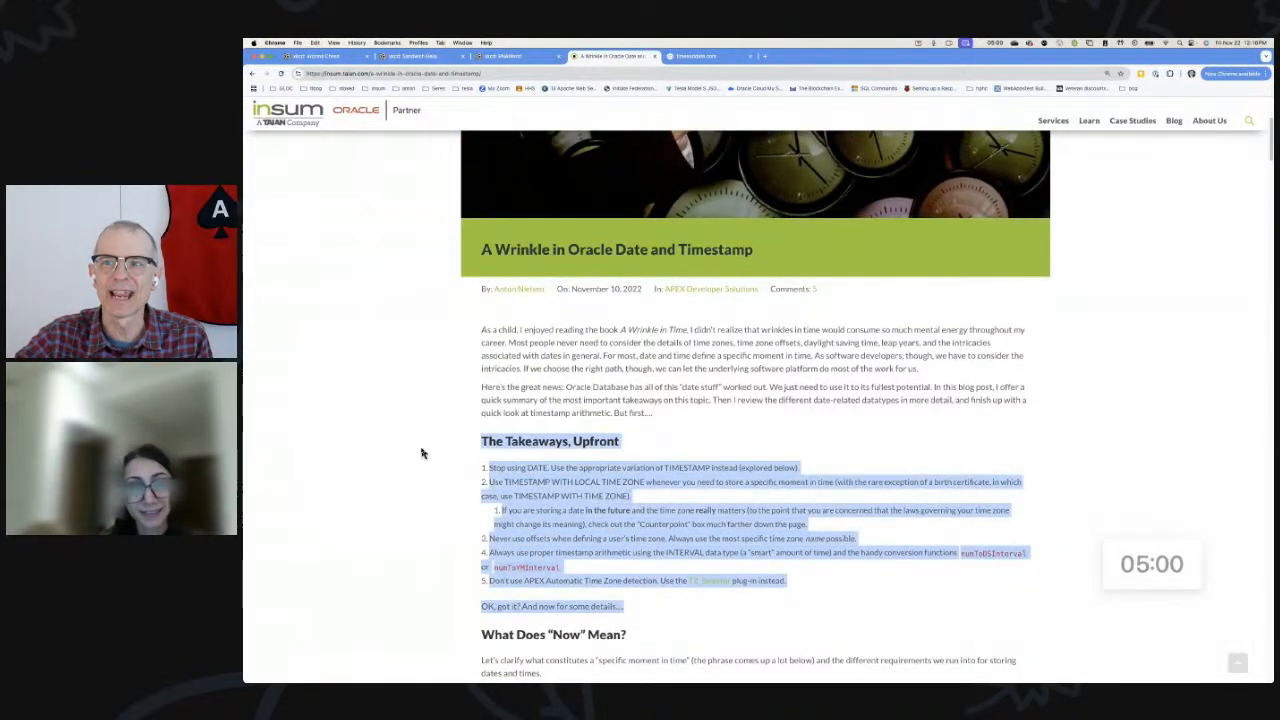
{"action": "scroll", "coordinate": [422, 453], "scroll_direction": "down", "scroll_amount": 2}
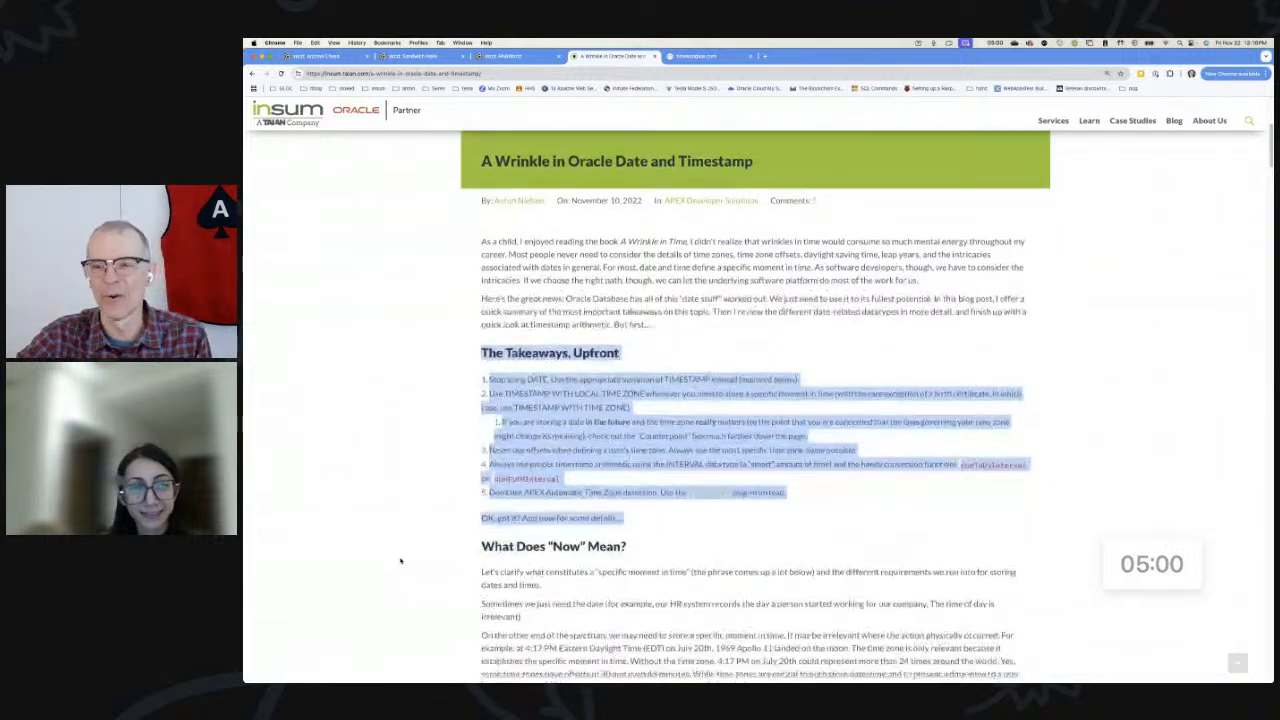
{"action": "scroll", "coordinate": [400, 560], "scroll_direction": "down", "scroll_amount": 3}
{"action": "scroll", "coordinate": [400, 560], "scroll_direction": "down", "scroll_amount": 5}
{"action": "scroll", "coordinate": [400, 565], "scroll_direction": "down", "scroll_amount": 3}
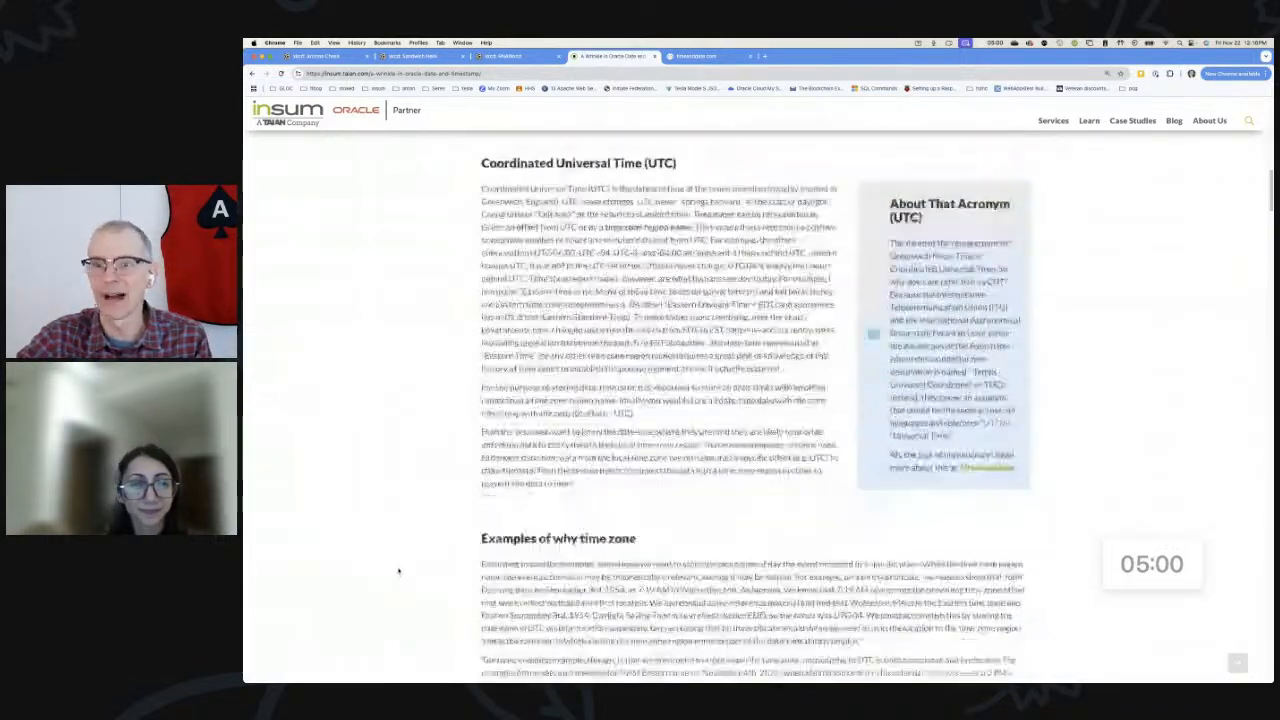
{"action": "scroll", "coordinate": [399, 571], "scroll_direction": "down", "scroll_amount": 4}
{"action": "scroll", "coordinate": [399, 571], "scroll_direction": "down", "scroll_amount": 3}
{"action": "scroll", "coordinate": [399, 571], "scroll_direction": "down", "scroll_amount": 3}
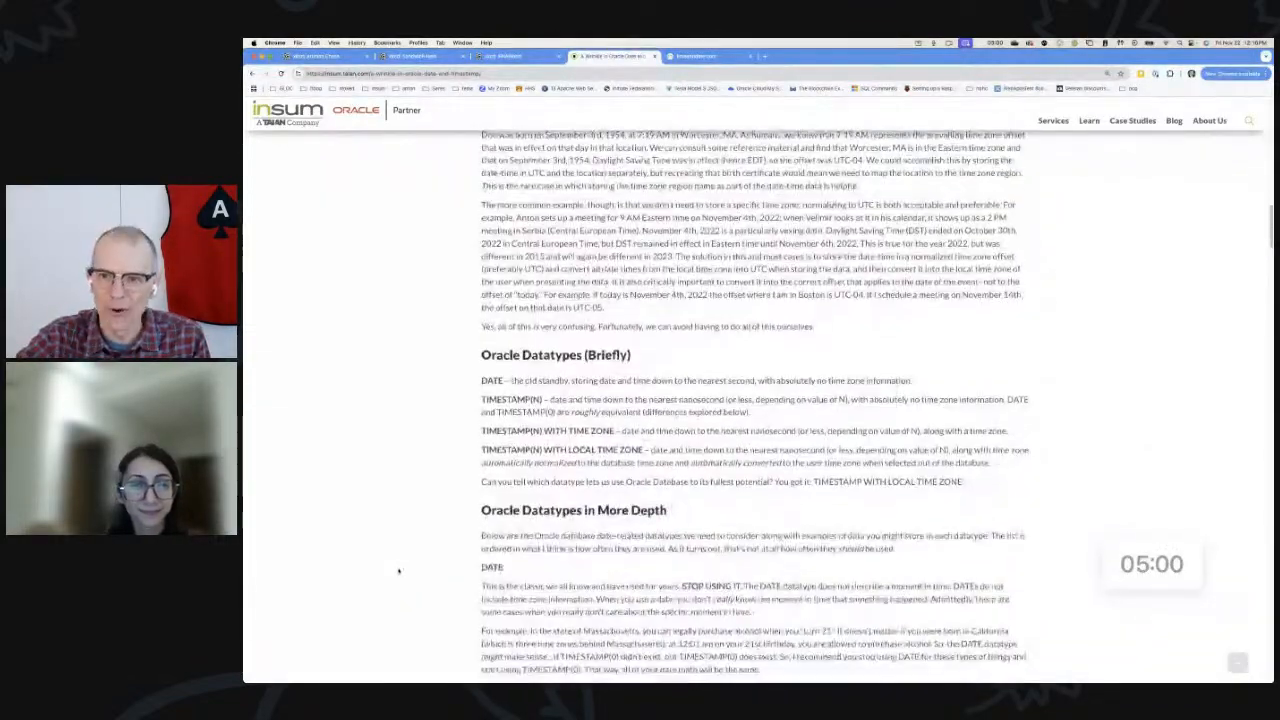
{"action": "scroll", "coordinate": [399, 571], "scroll_direction": "down", "scroll_amount": 4}
{"action": "scroll", "coordinate": [399, 571], "scroll_direction": "down", "scroll_amount": 3}
{"action": "scroll", "coordinate": [399, 571], "scroll_direction": "down", "scroll_amount": 4}
{"action": "scroll", "coordinate": [399, 571], "scroll_direction": "down", "scroll_amount": 3}
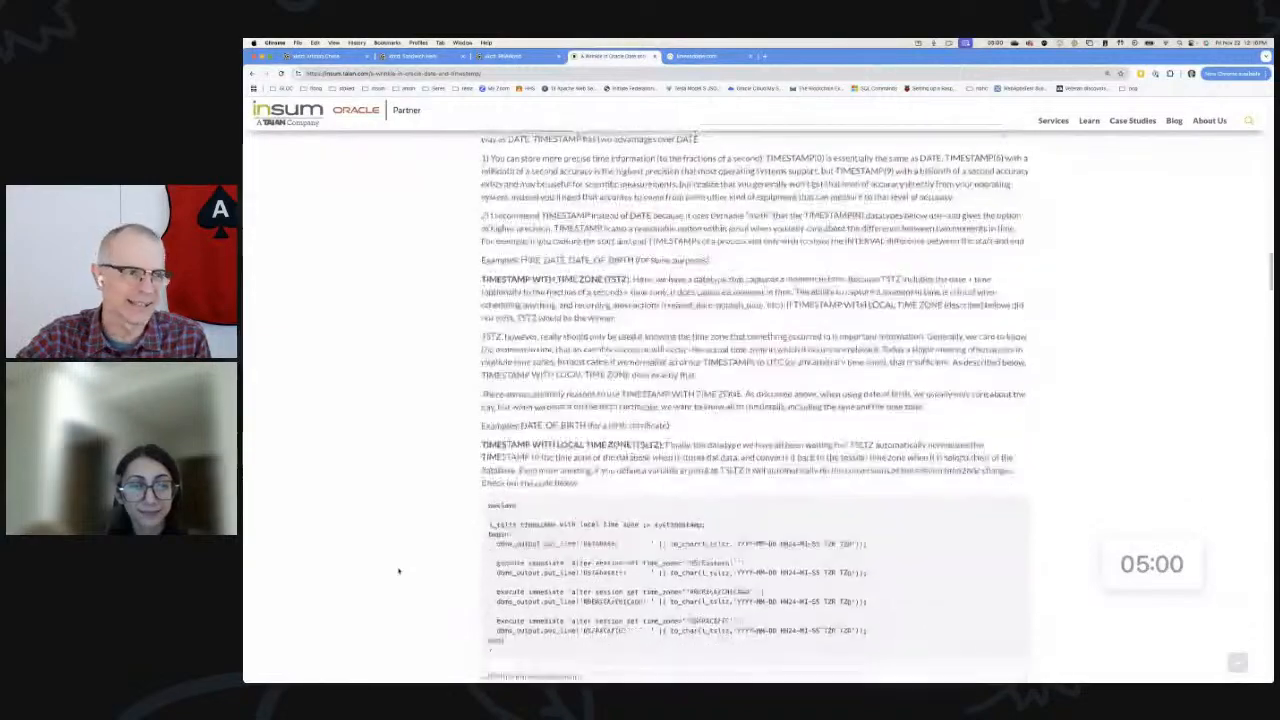
{"action": "scroll", "coordinate": [399, 571], "scroll_direction": "down", "scroll_amount": 4}
{"action": "scroll", "coordinate": [399, 571], "scroll_direction": "down", "scroll_amount": 4}
{"action": "scroll", "coordinate": [399, 571], "scroll_direction": "down", "scroll_amount": 2}
{"action": "scroll", "coordinate": [399, 573], "scroll_direction": "down", "scroll_amount": 2}
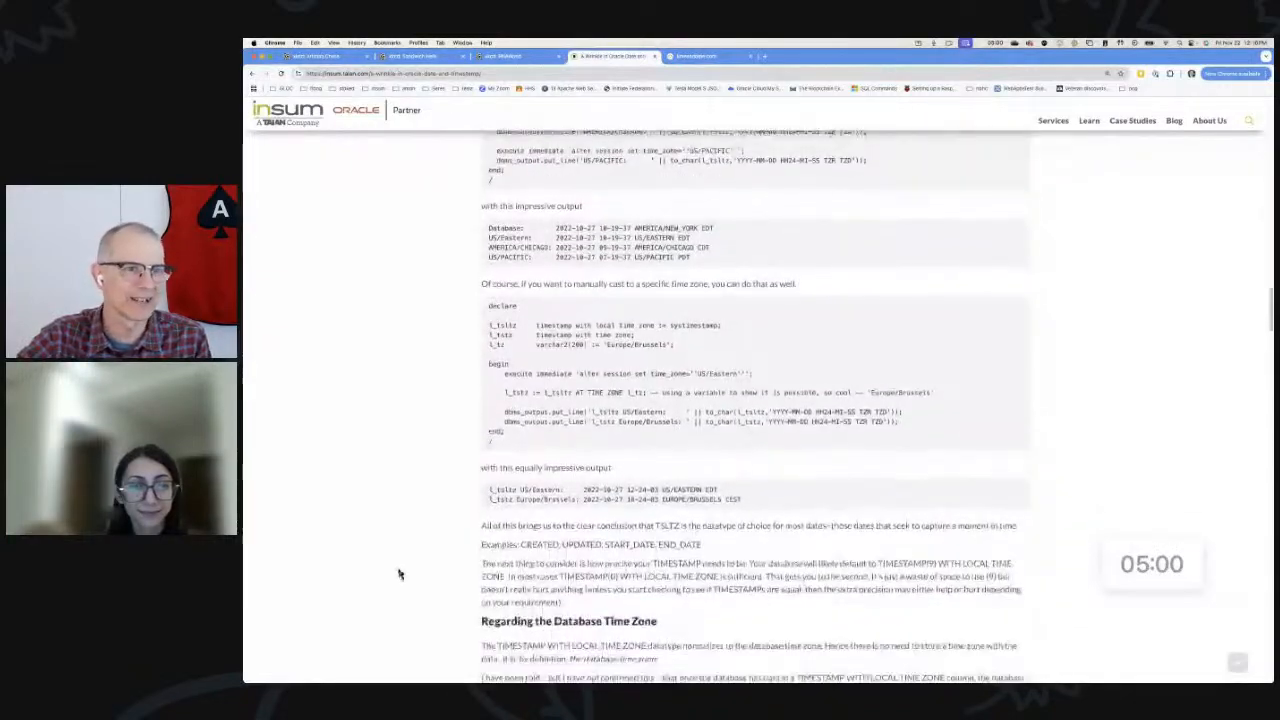
{"action": "scroll", "coordinate": [399, 573], "scroll_direction": "down", "scroll_amount": 4}
{"action": "scroll", "coordinate": [399, 573], "scroll_direction": "down", "scroll_amount": 3}
{"action": "scroll", "coordinate": [399, 573], "scroll_direction": "down", "scroll_amount": 4}
{"action": "scroll", "coordinate": [399, 573], "scroll_direction": "down", "scroll_amount": 3}
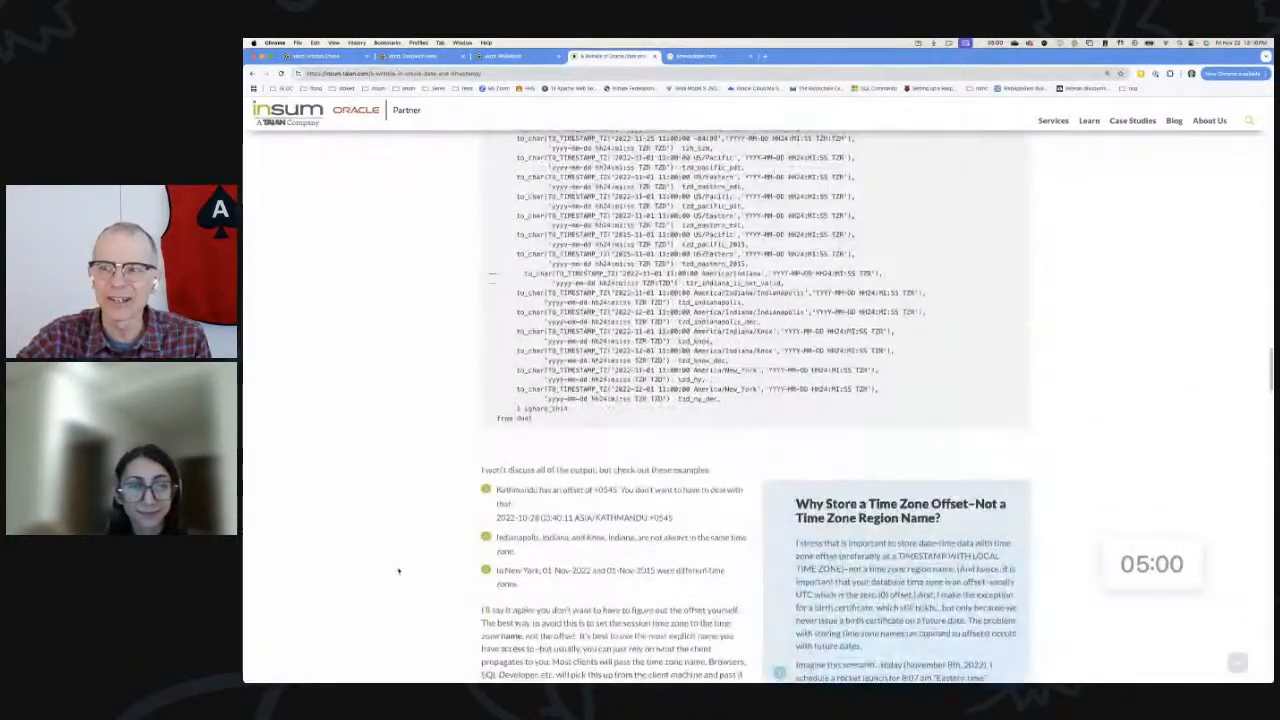
{"action": "scroll", "coordinate": [399, 571], "scroll_direction": "down", "scroll_amount": 4}
{"action": "scroll", "coordinate": [399, 571], "scroll_direction": "down", "scroll_amount": 2}
{"action": "scroll", "coordinate": [399, 571], "scroll_direction": "down", "scroll_amount": 2}
{"action": "scroll", "coordinate": [399, 571], "scroll_direction": "down", "scroll_amount": 3}
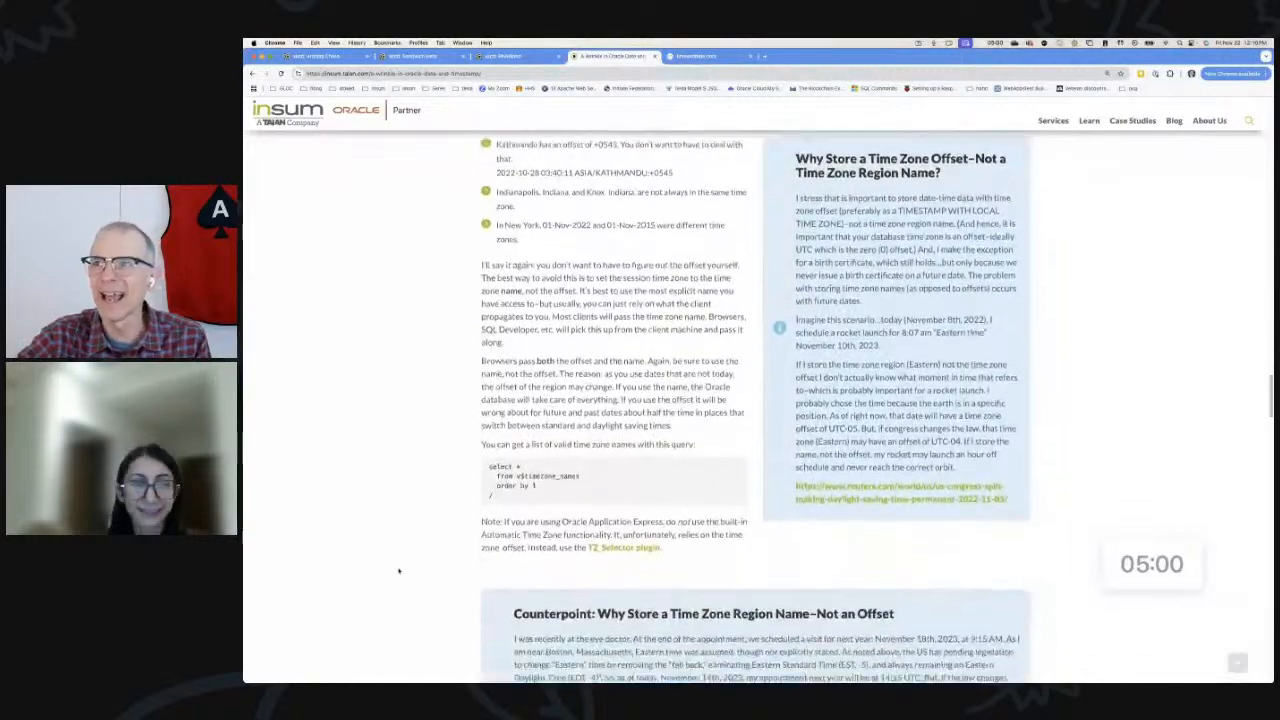
{"action": "scroll", "coordinate": [399, 571], "scroll_direction": "down", "scroll_amount": 3}
{"action": "scroll", "coordinate": [399, 571], "scroll_direction": "down", "scroll_amount": 3}
{"action": "scroll", "coordinate": [399, 571], "scroll_direction": "down", "scroll_amount": 4}
{"action": "scroll", "coordinate": [399, 571], "scroll_direction": "down", "scroll_amount": 3}
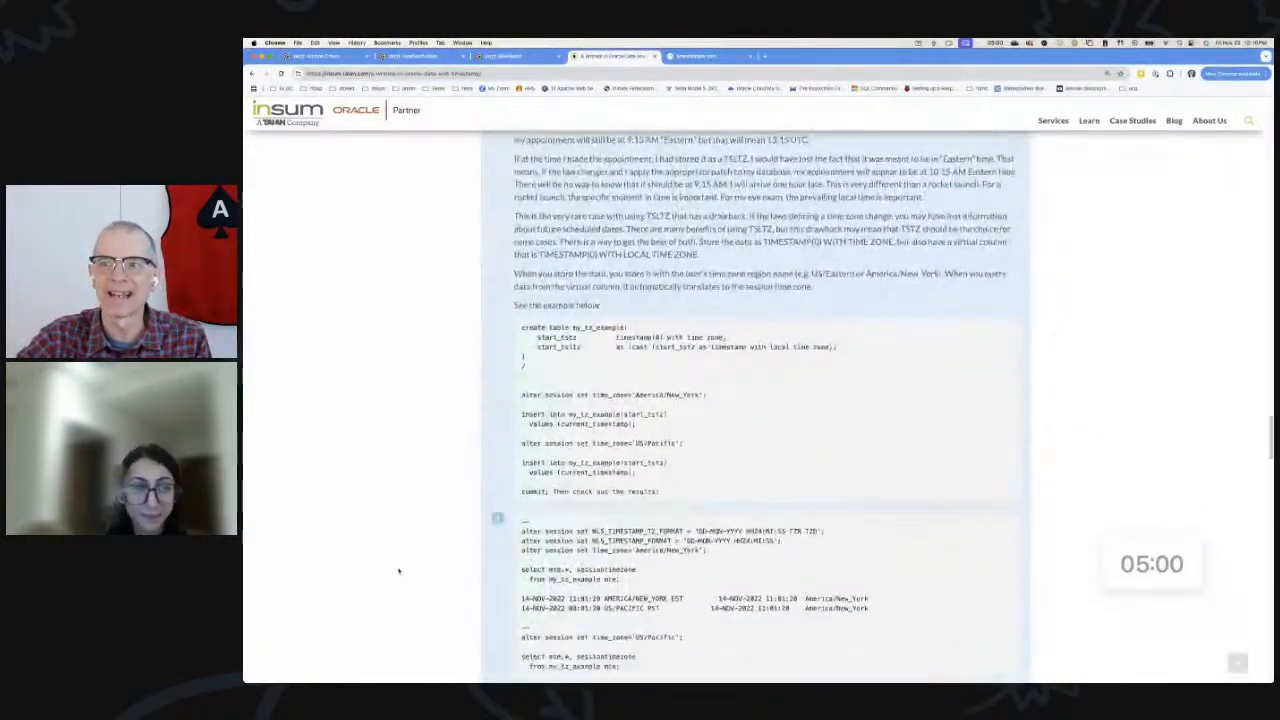
{"action": "scroll", "coordinate": [399, 571], "scroll_direction": "down", "scroll_amount": 5}
{"action": "scroll", "coordinate": [399, 571], "scroll_direction": "down", "scroll_amount": 4}
{"action": "scroll", "coordinate": [399, 571], "scroll_direction": "down", "scroll_amount": 2}
{"action": "scroll", "coordinate": [399, 571], "scroll_direction": "down", "scroll_amount": 4}
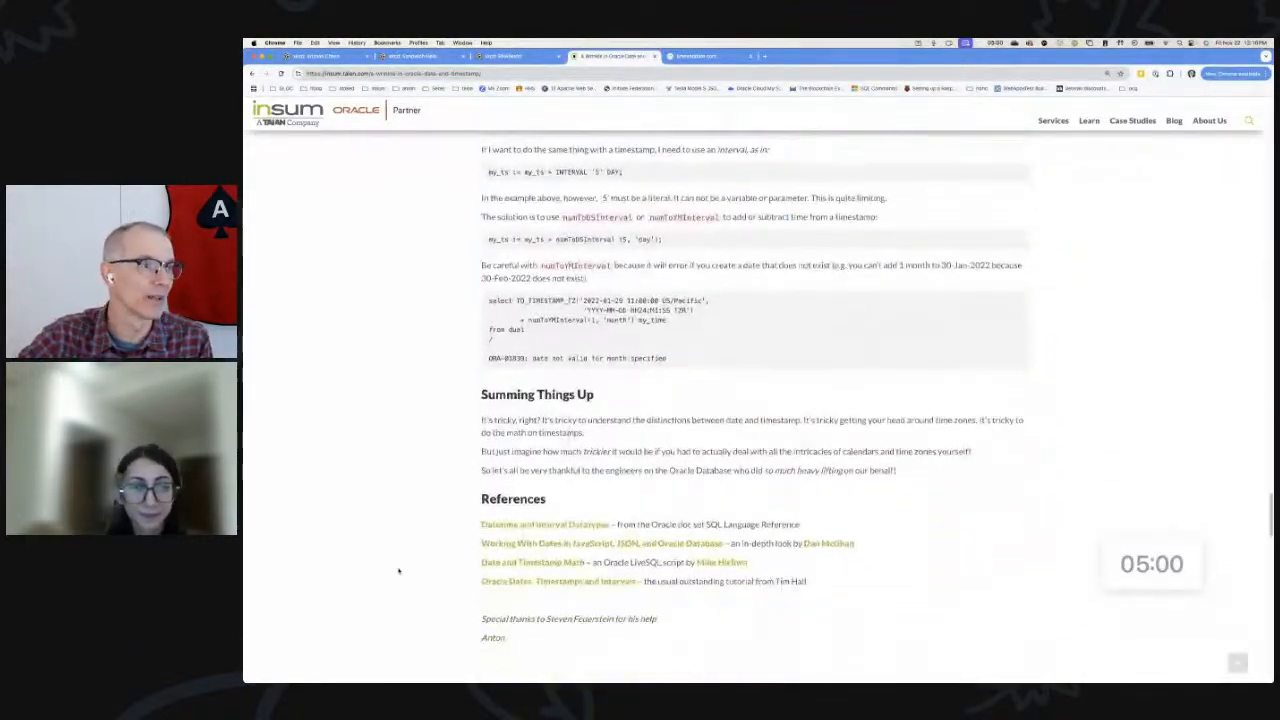
{"action": "scroll", "coordinate": [399, 571], "scroll_direction": "down", "scroll_amount": 5}
{"action": "scroll", "coordinate": [399, 571], "scroll_direction": "down", "scroll_amount": 3}
{"action": "scroll", "coordinate": [399, 571], "scroll_direction": "down", "scroll_amount": 5}
{"action": "key", "text": "Home"}
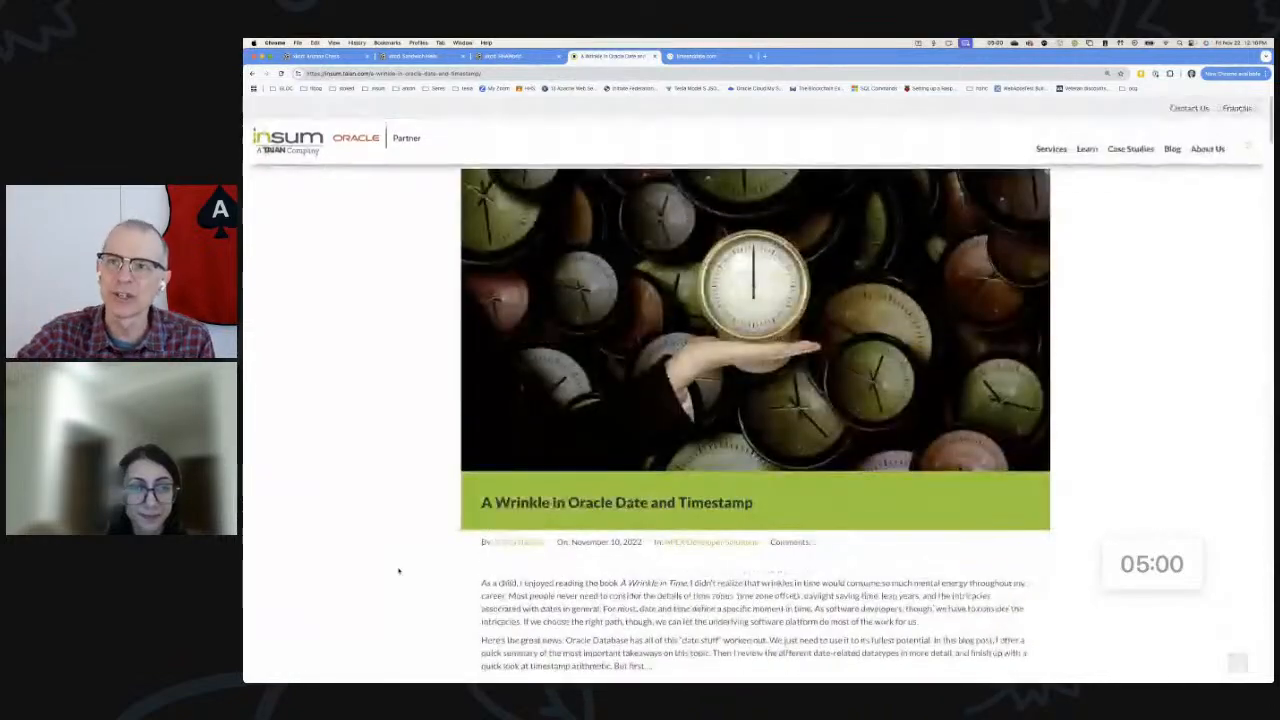
{"action": "scroll", "coordinate": [399, 571], "scroll_direction": "down", "scroll_amount": 5}
{"action": "scroll", "coordinate": [646, 481], "scroll_direction": "down", "scroll_amount": 2}
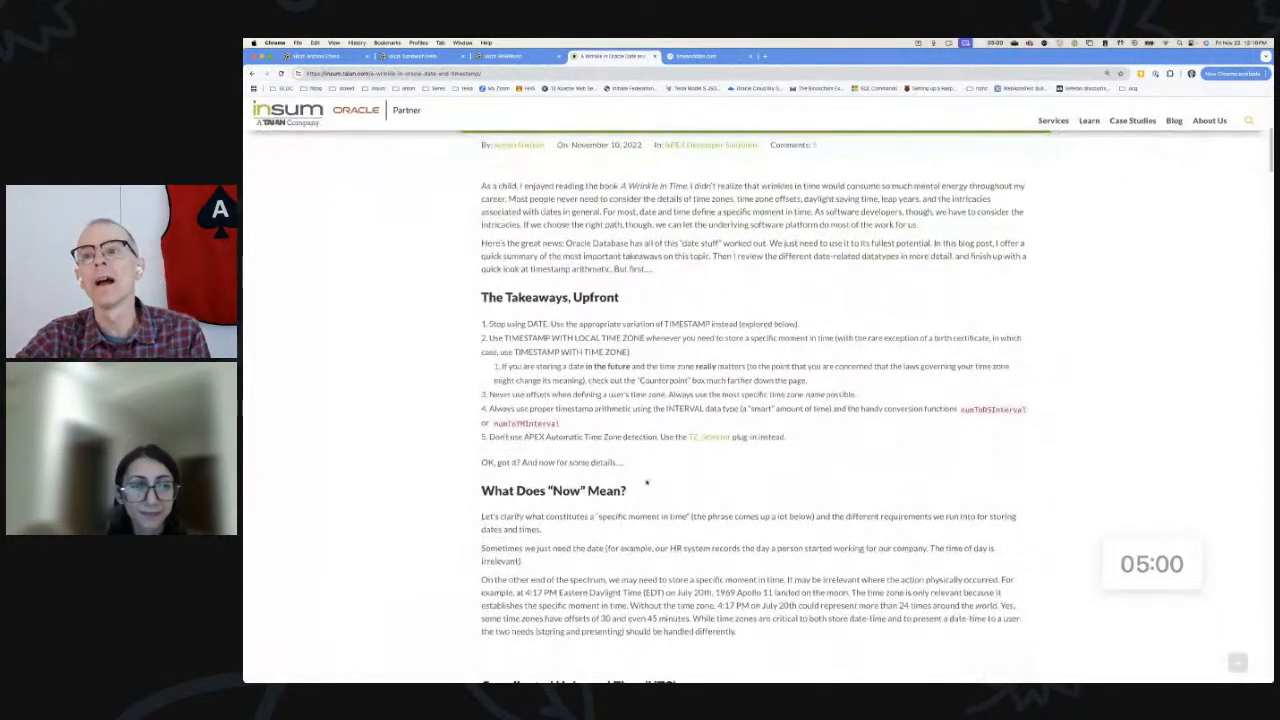
{"action": "left_click_drag", "start_coordinate": [622, 466], "coordinate": [451, 330]}
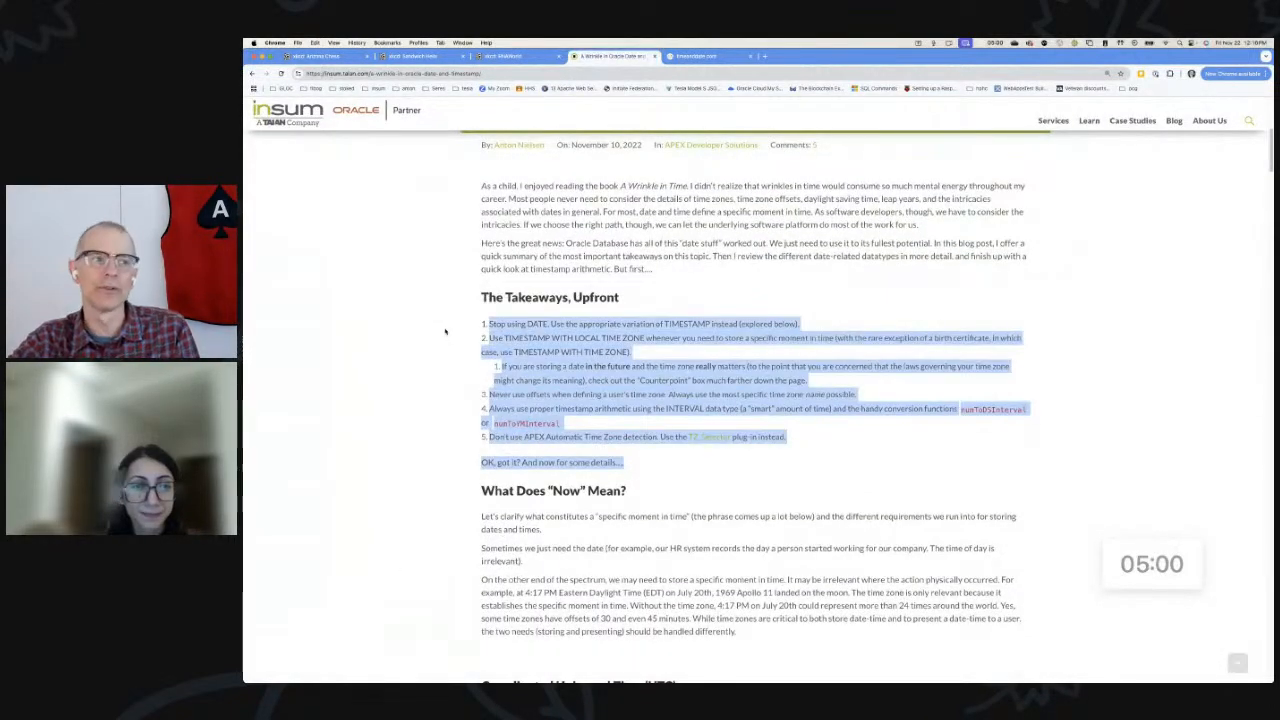
{"action": "left_click", "coordinate": [446, 331]}
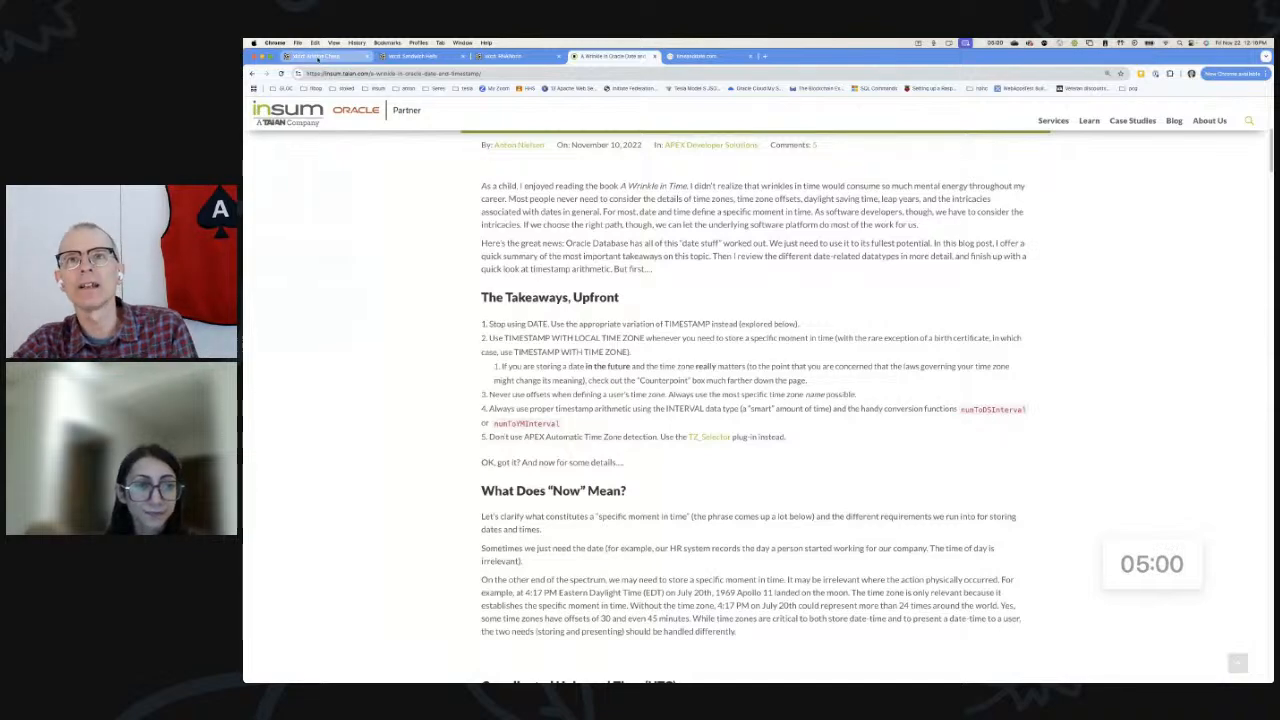
Step: View the xkcd Arizona Chess comic, start its countdown timer, then show timeanddate.com
{"action": "left_click", "coordinate": [318, 57]}
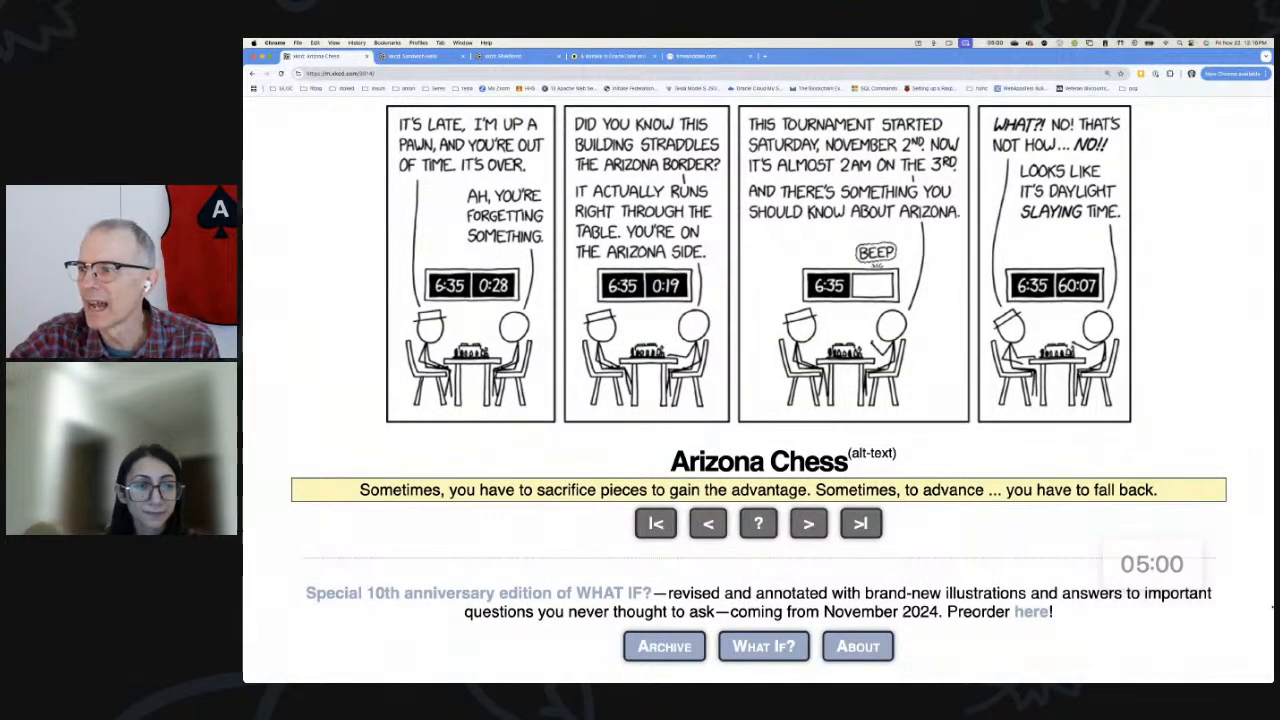
{"action": "left_click", "coordinate": [1181, 548]}
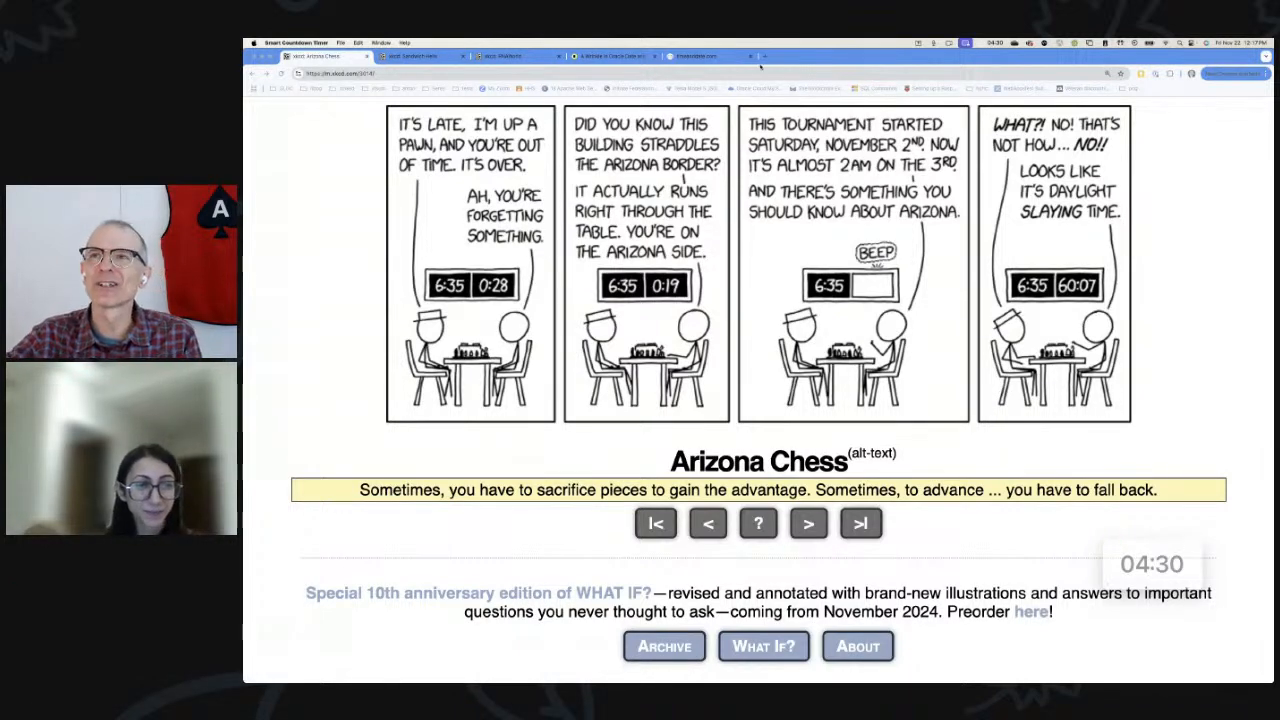
{"action": "left_click", "coordinate": [700, 56]}
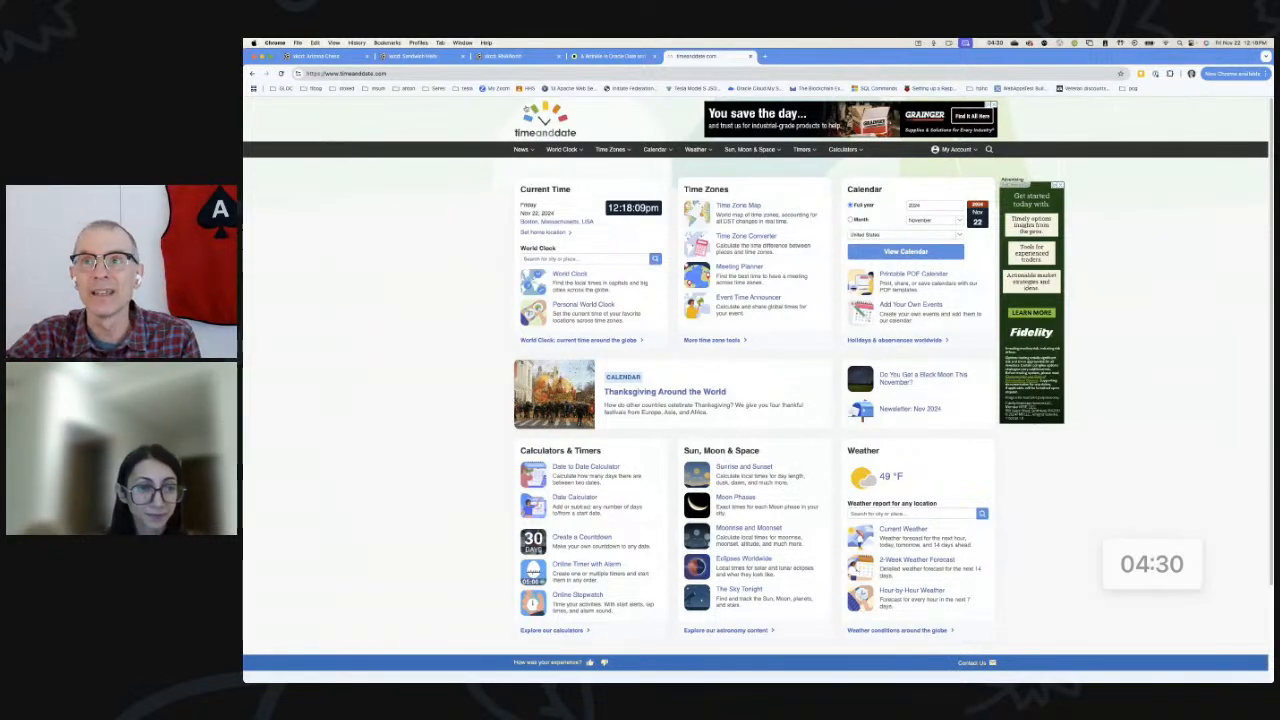
Step: Return to the Insum article 'A Wrinkle in Oracle Date and Timestamp' from timeanddate.com
{"action": "left_click", "coordinate": [614, 56]}
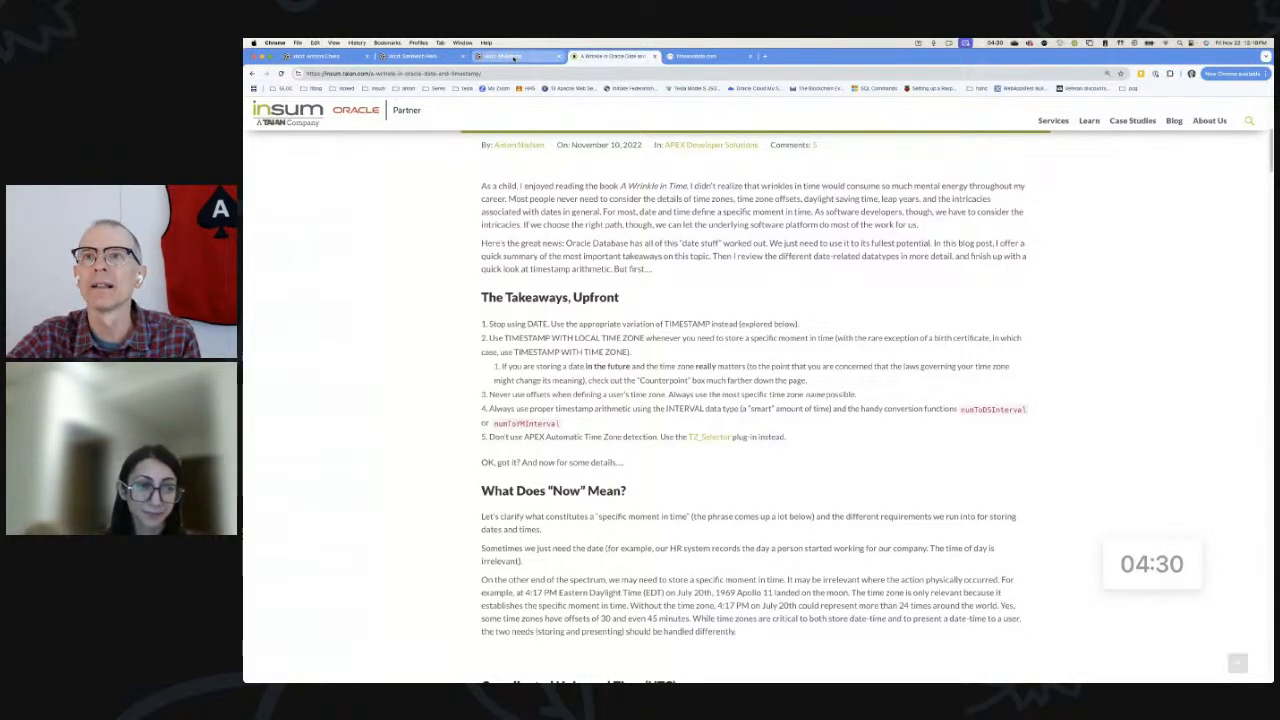
{"action": "scroll", "coordinate": [700, 350], "scroll_direction": "up", "scroll_amount": 8}
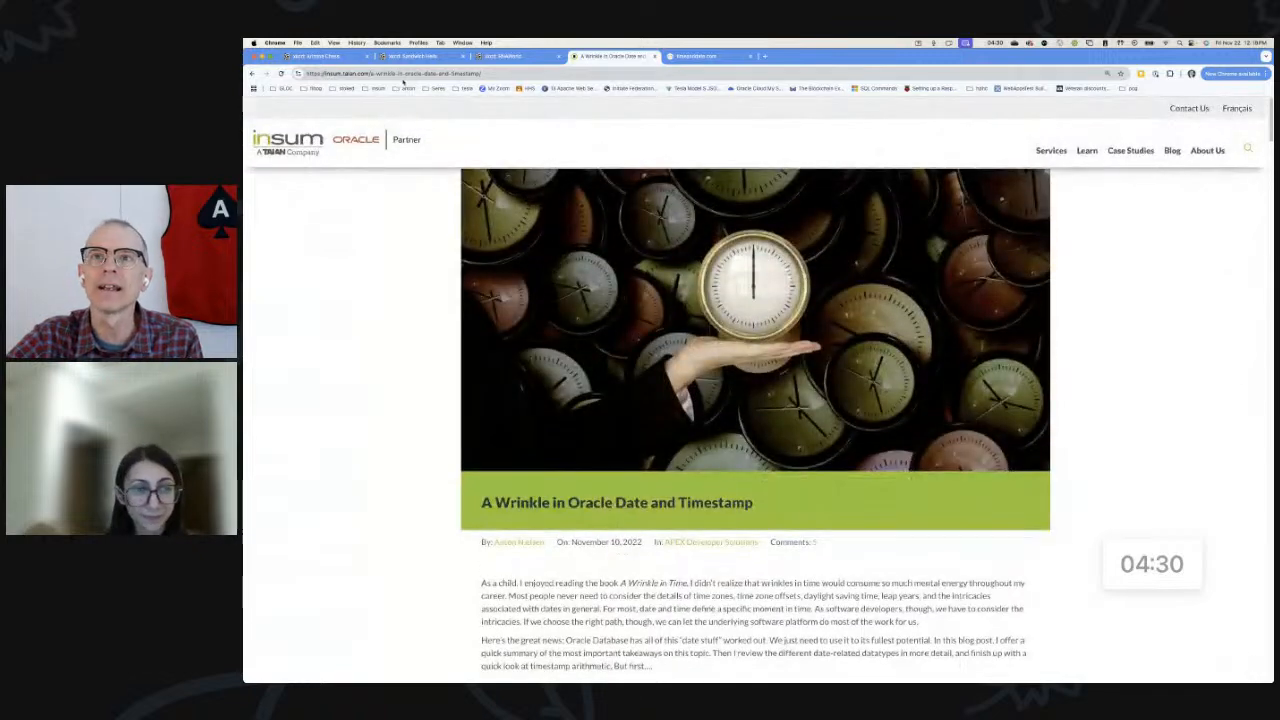
{"action": "left_click", "coordinate": [516, 74]}
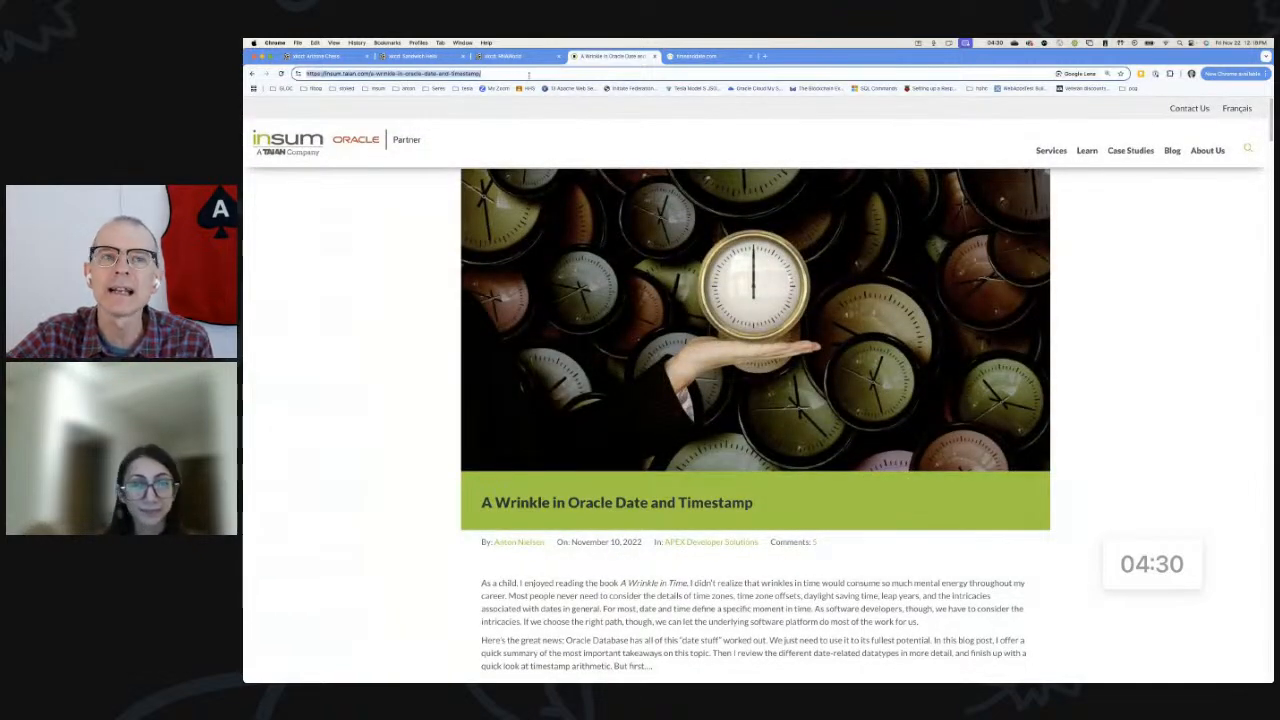